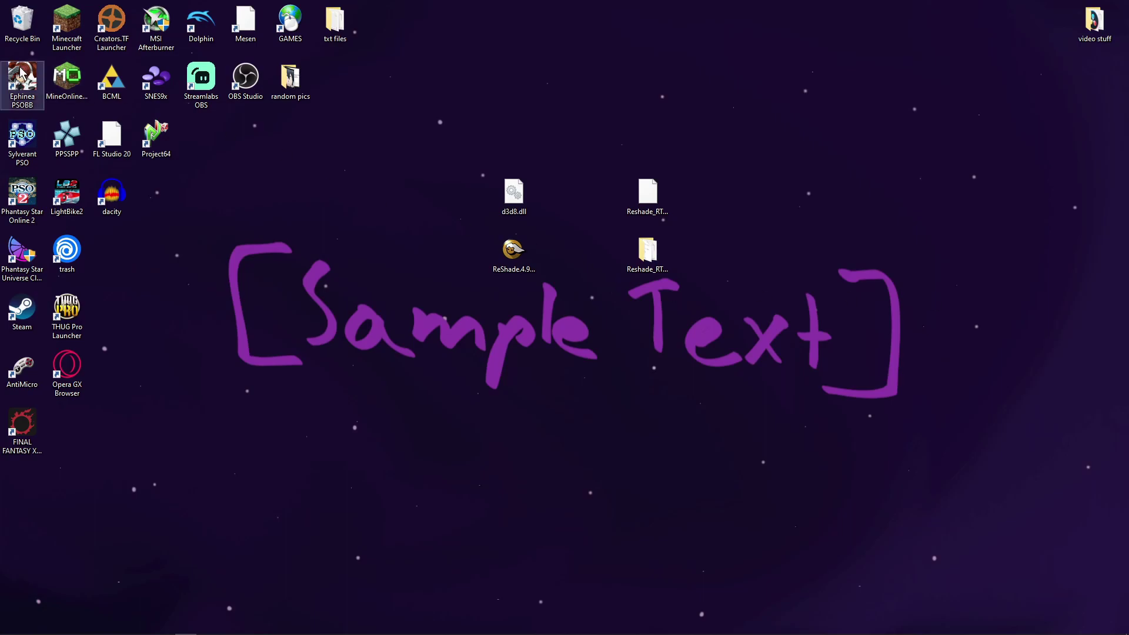
Point out the Ephinea PSOBB shortcut and select the d3d8.dll and ReShade installer files on the desktop
click(16, 101)
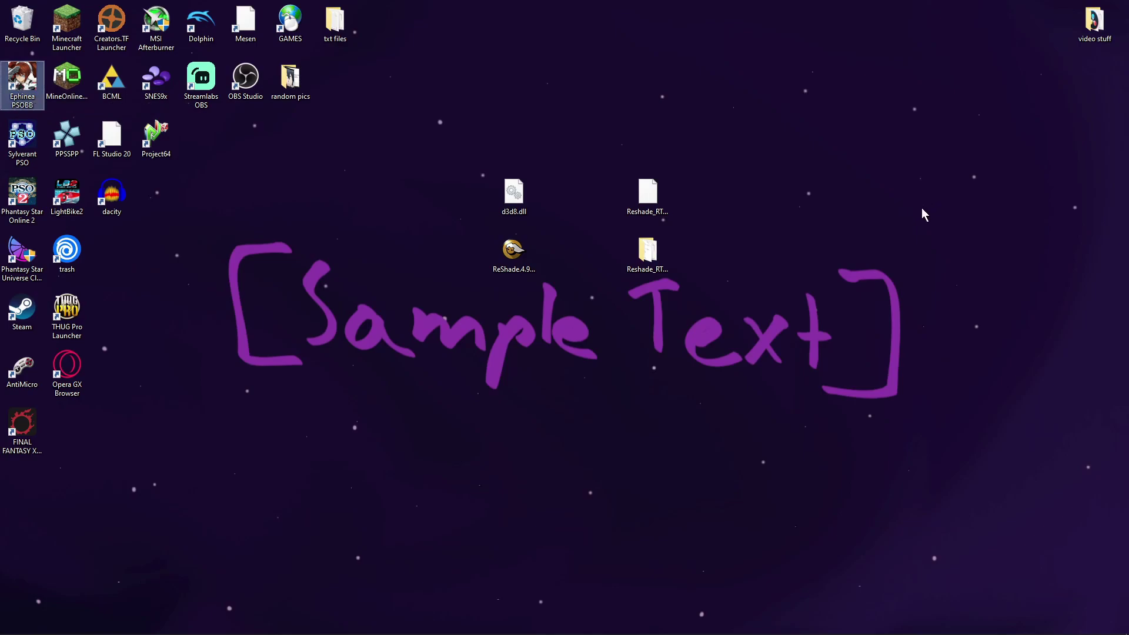
drag(469, 165, 557, 291)
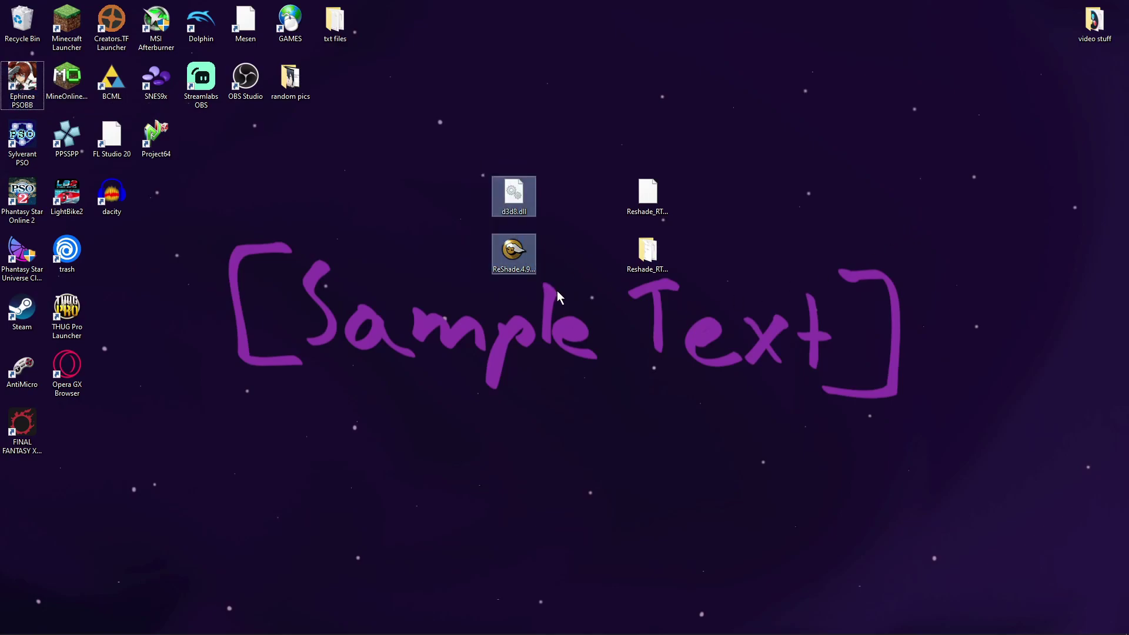
drag(609, 162, 700, 305)
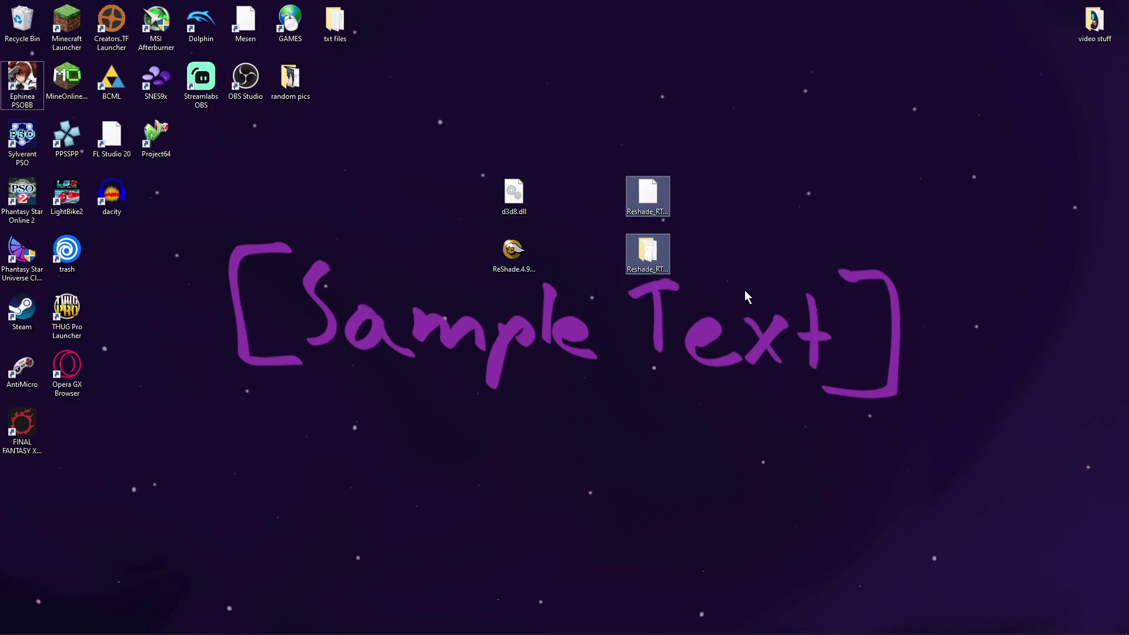
click(751, 286)
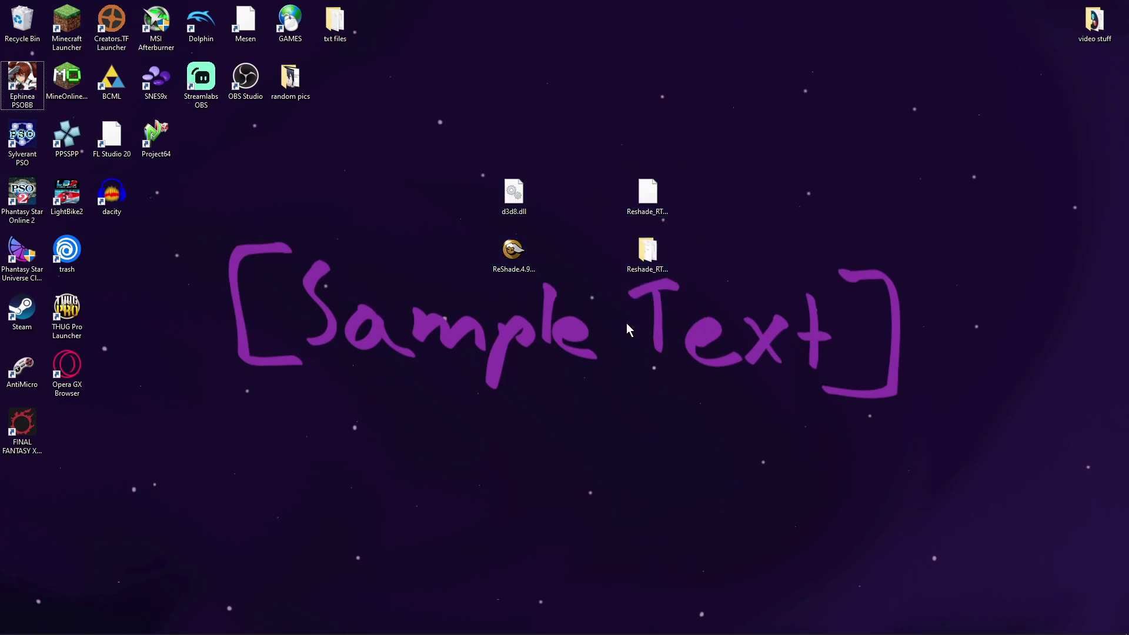
click(502, 189)
Read the d3d8to9 README's pseudo-driver description, glance at the dgVoodoo2 downloads, and come back
mouse_move(57, 628)
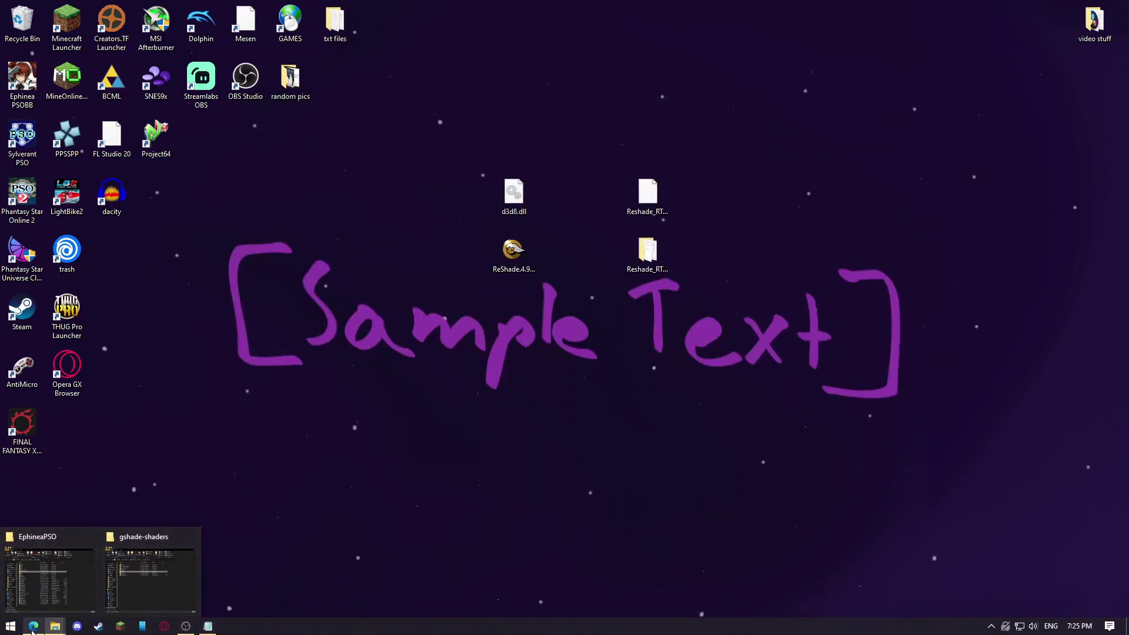
click(33, 627)
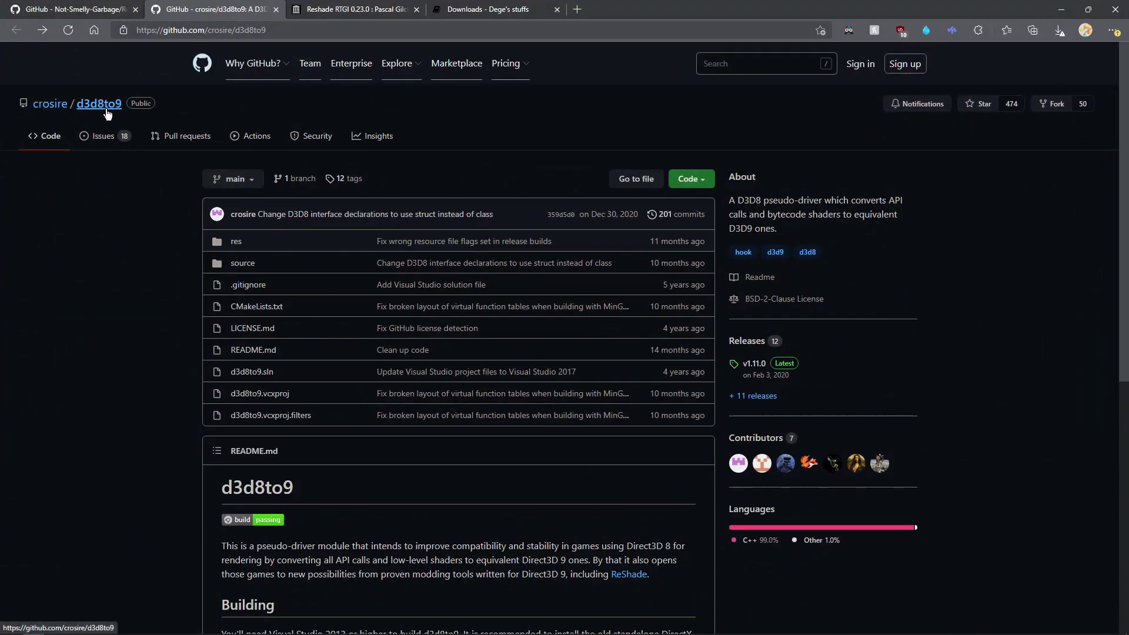
scroll(388, 471, down, 5)
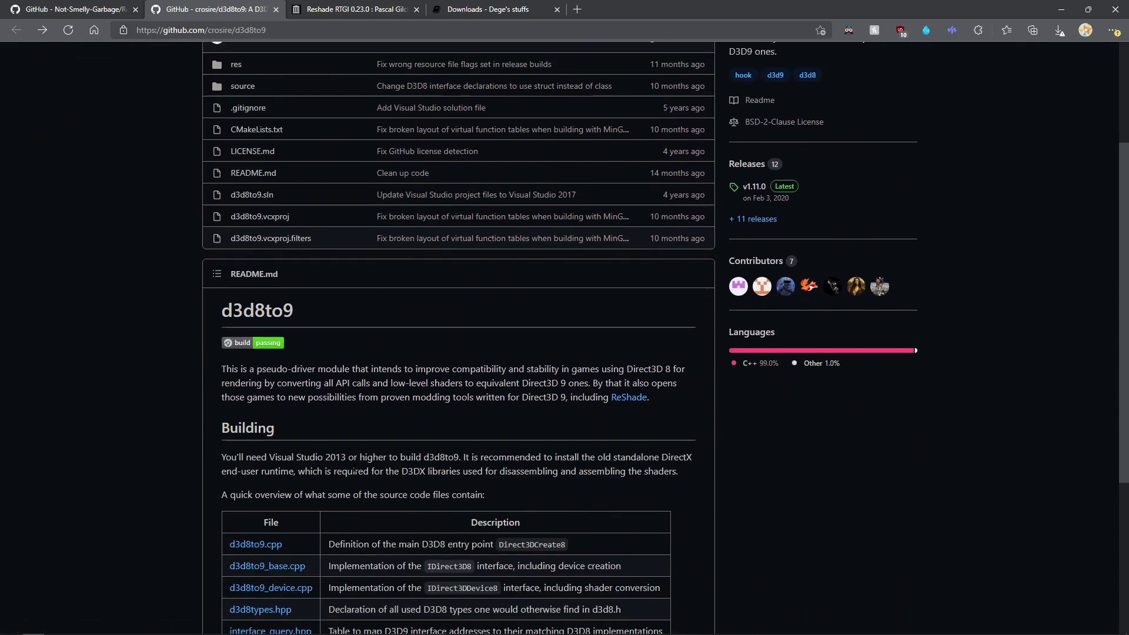
drag(221, 280, 570, 293)
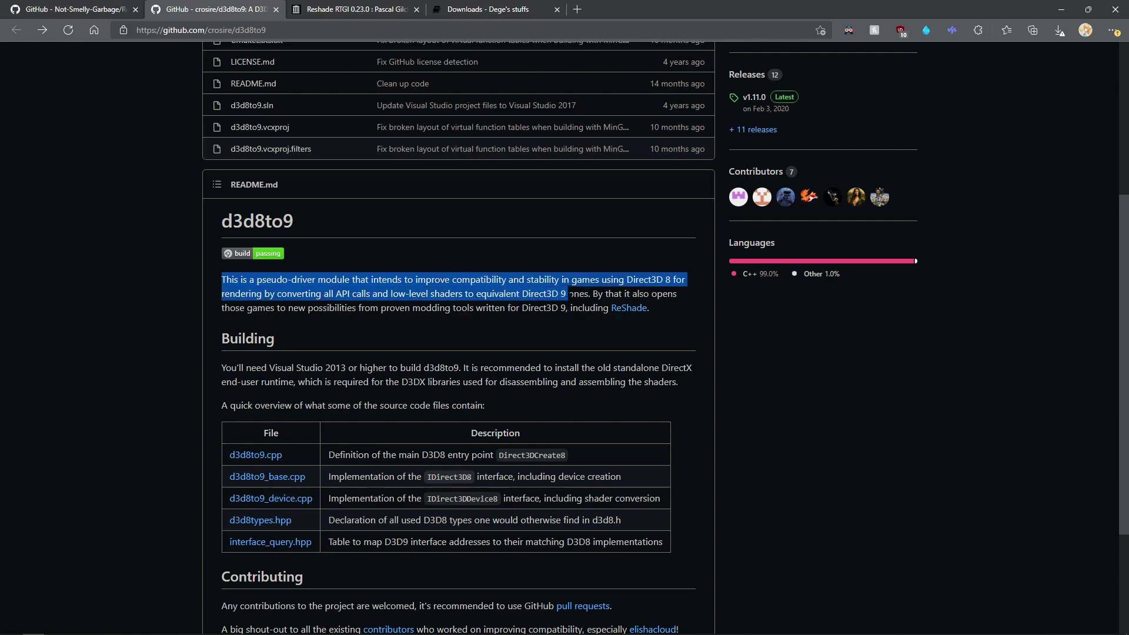
click(569, 294)
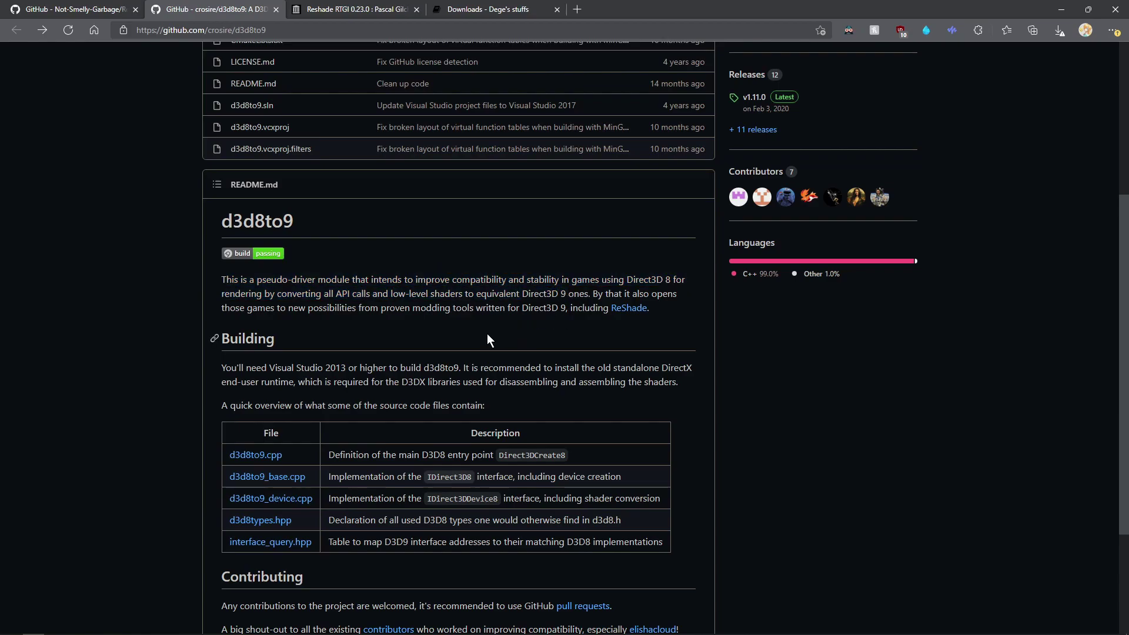
scroll(466, 326, up, 5)
click(491, 9)
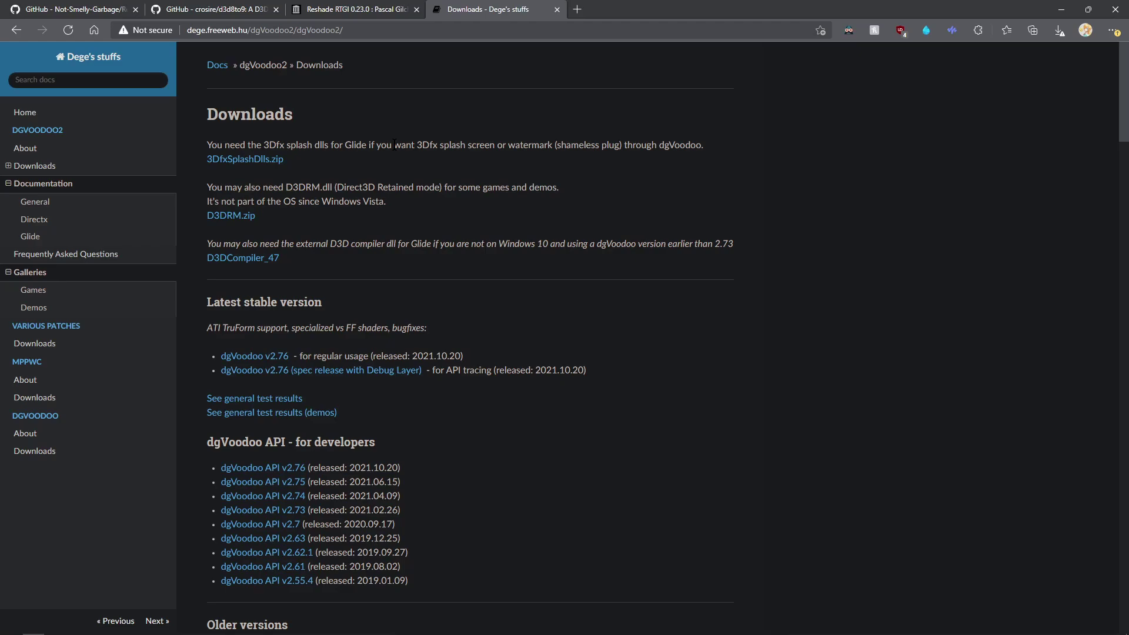
click(261, 12)
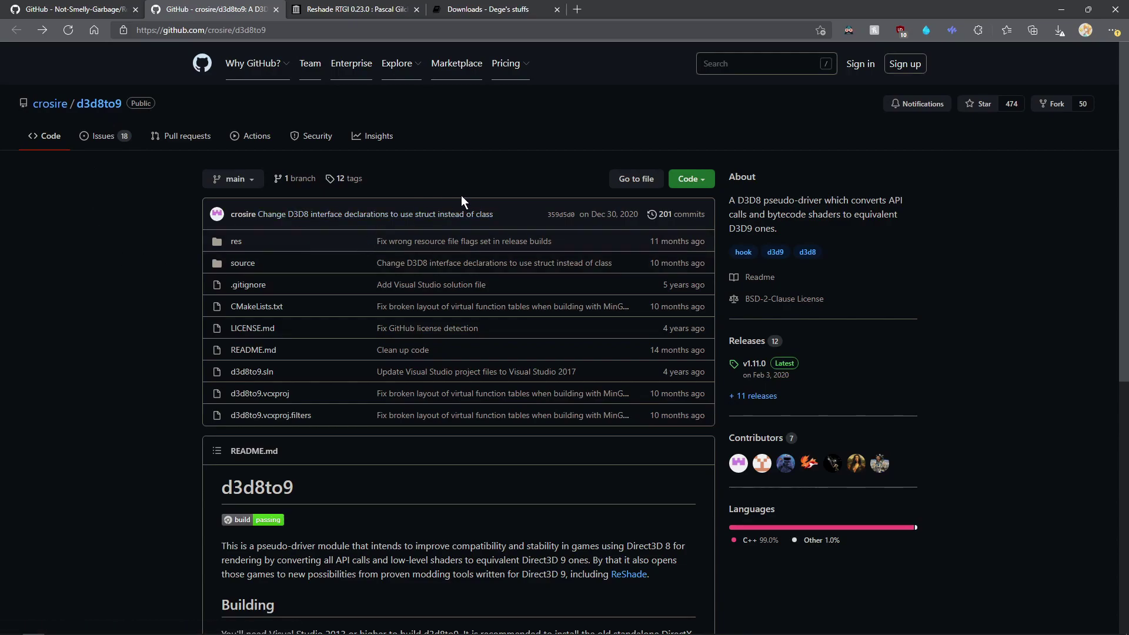
Glance at the desktop ReShade installer, then view the Reshade-Unlocked repository full-screen
double_click(622, 8)
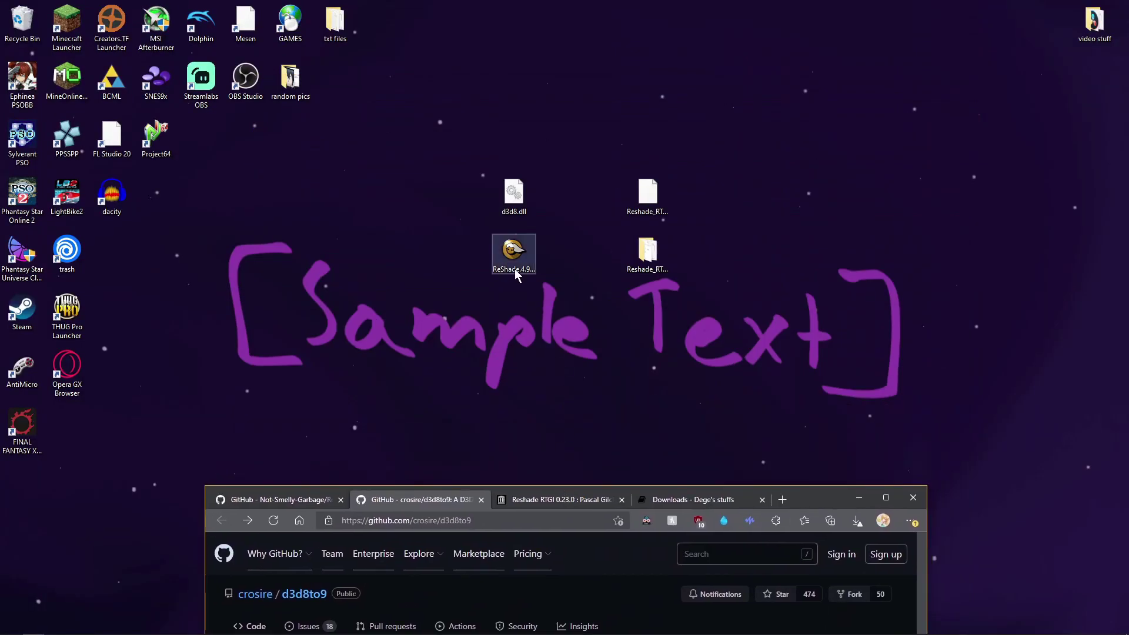
click(513, 254)
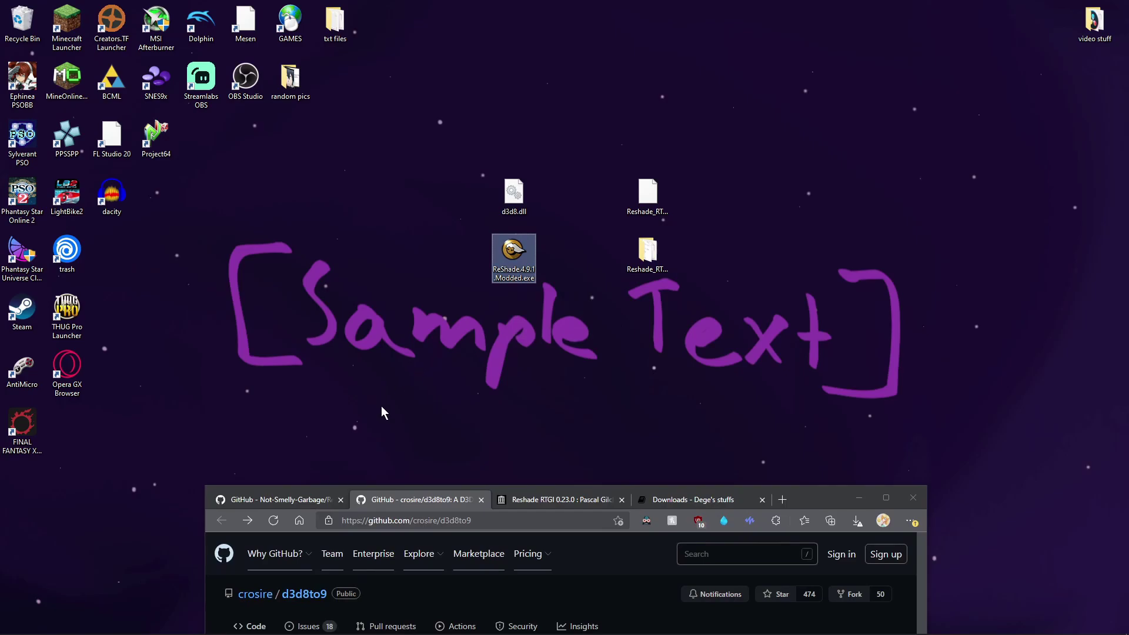
click(280, 504)
click(279, 504)
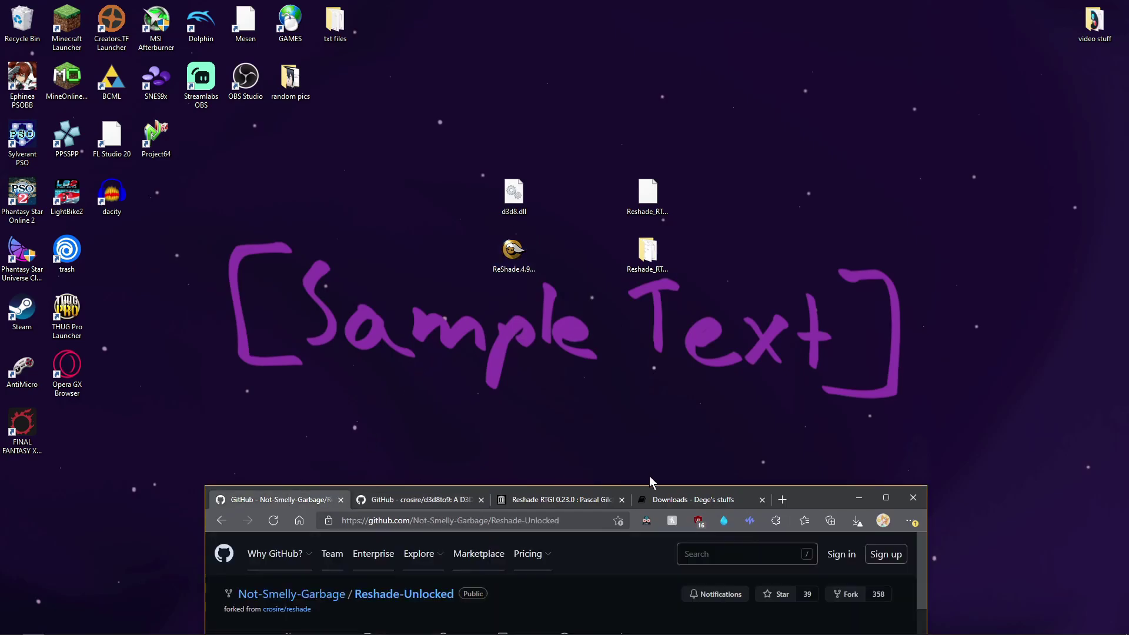
double_click(820, 502)
scroll(253, 246, down, 8)
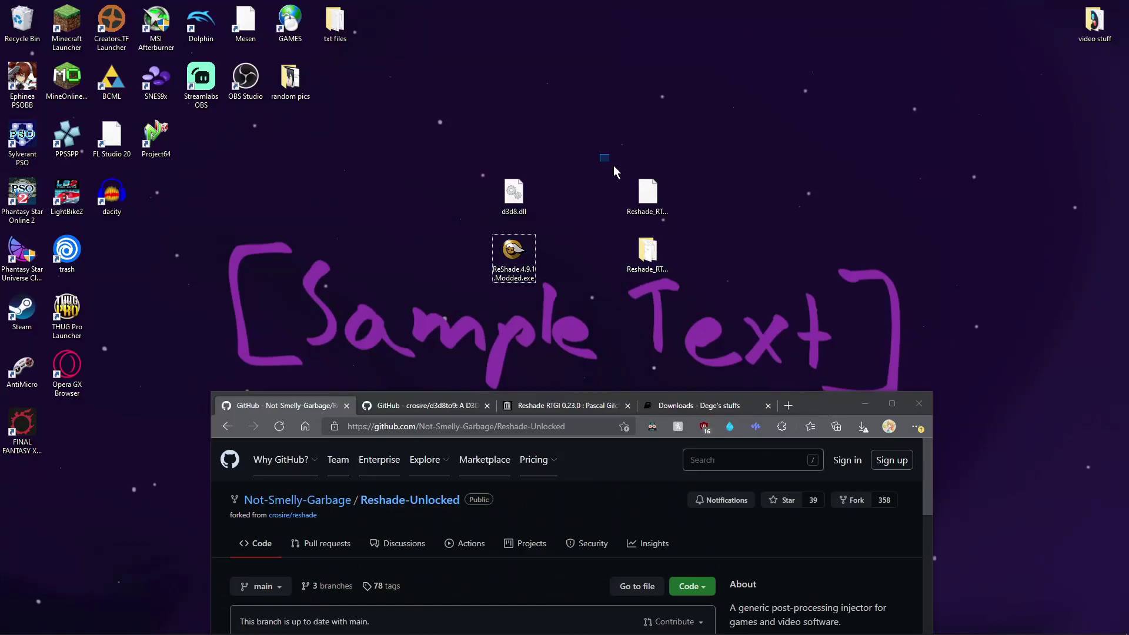
Select the desktop Reshade files, then view the Reshade RTGI 0.23.0 archive page maximized
drag(613, 164, 711, 294)
click(677, 291)
click(566, 407)
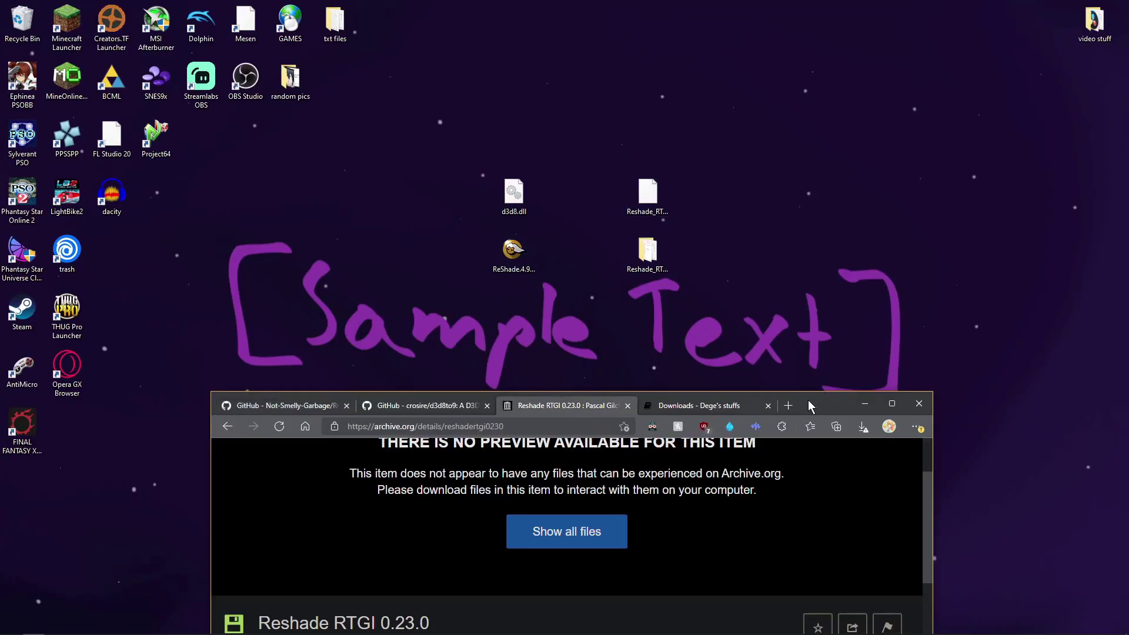
double_click(824, 405)
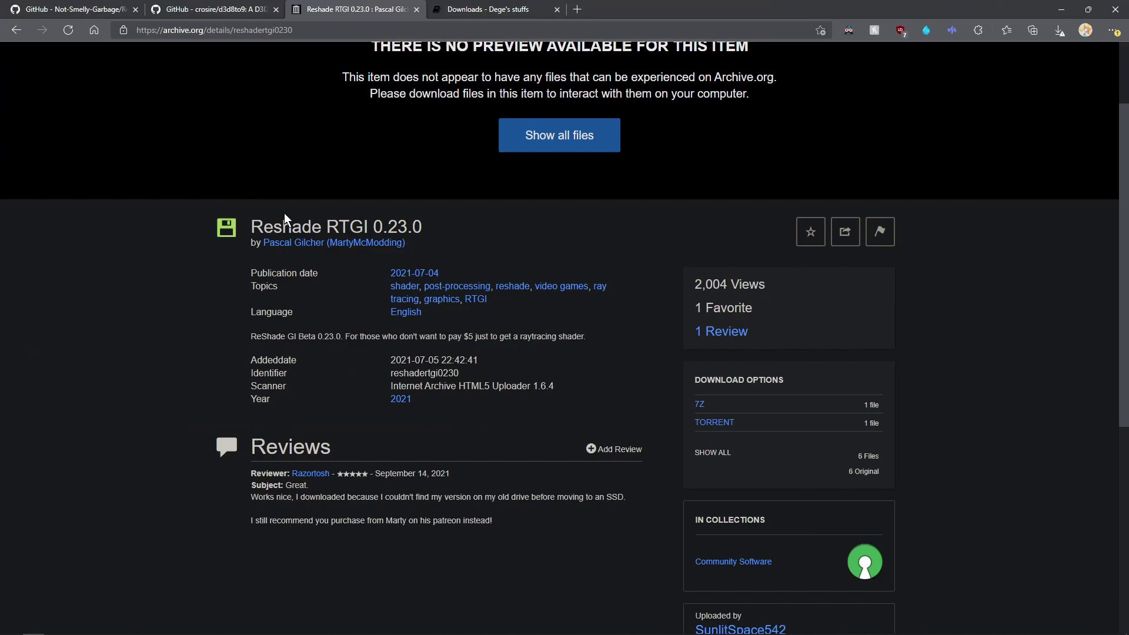
drag(252, 227, 366, 227)
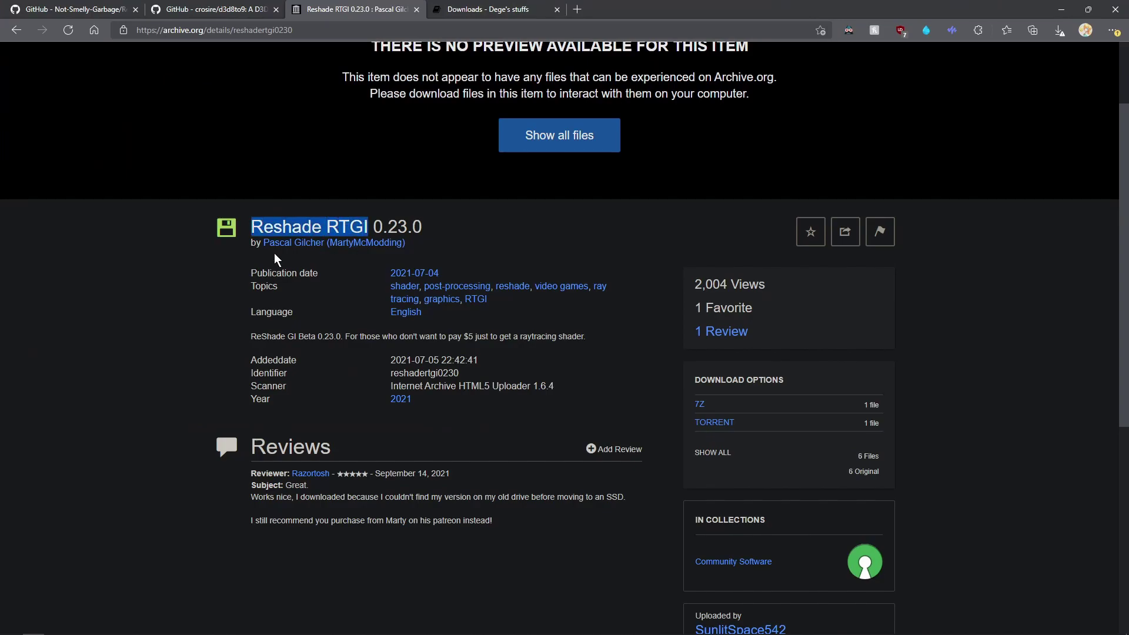
click(288, 272)
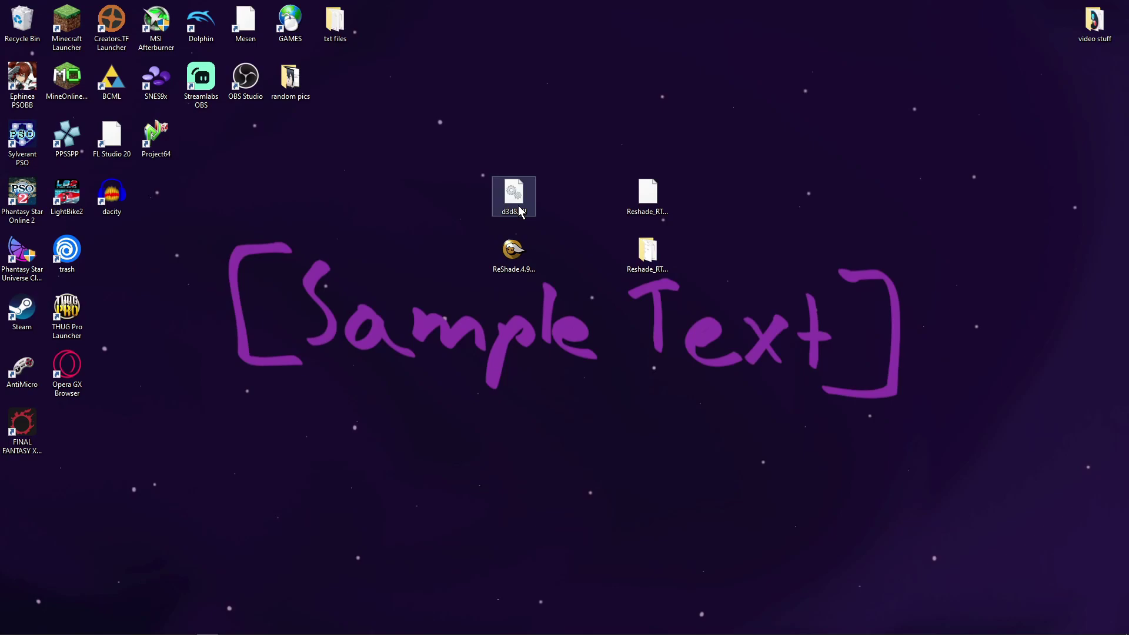
Open the EphineaPSO game folder and position it beside the desktop d3d8.dll
click(523, 193)
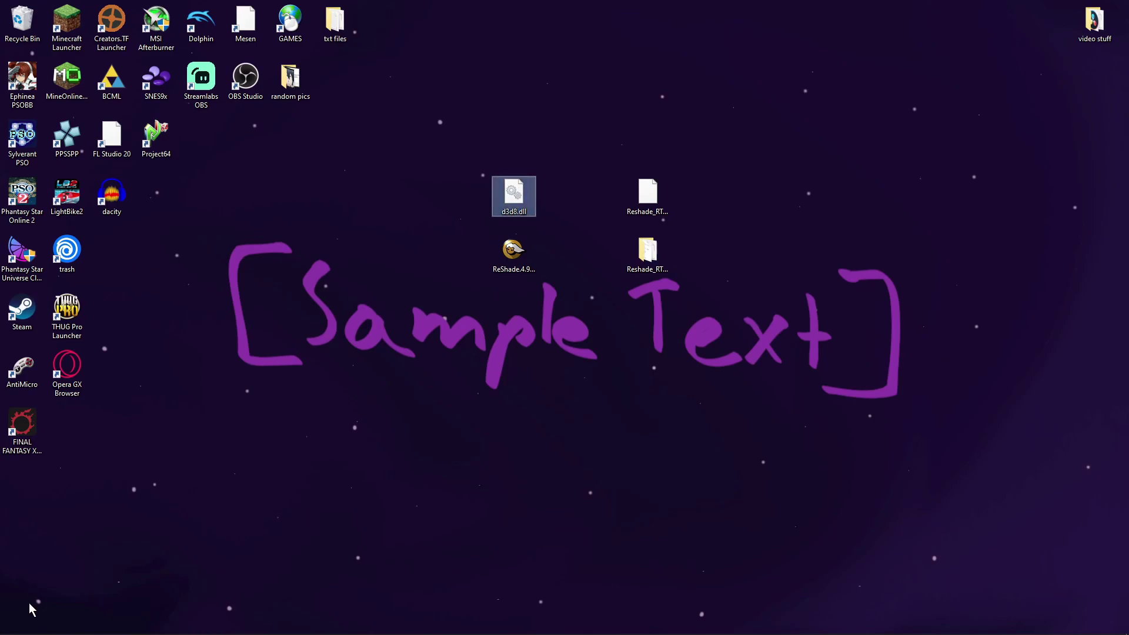
click(55, 626)
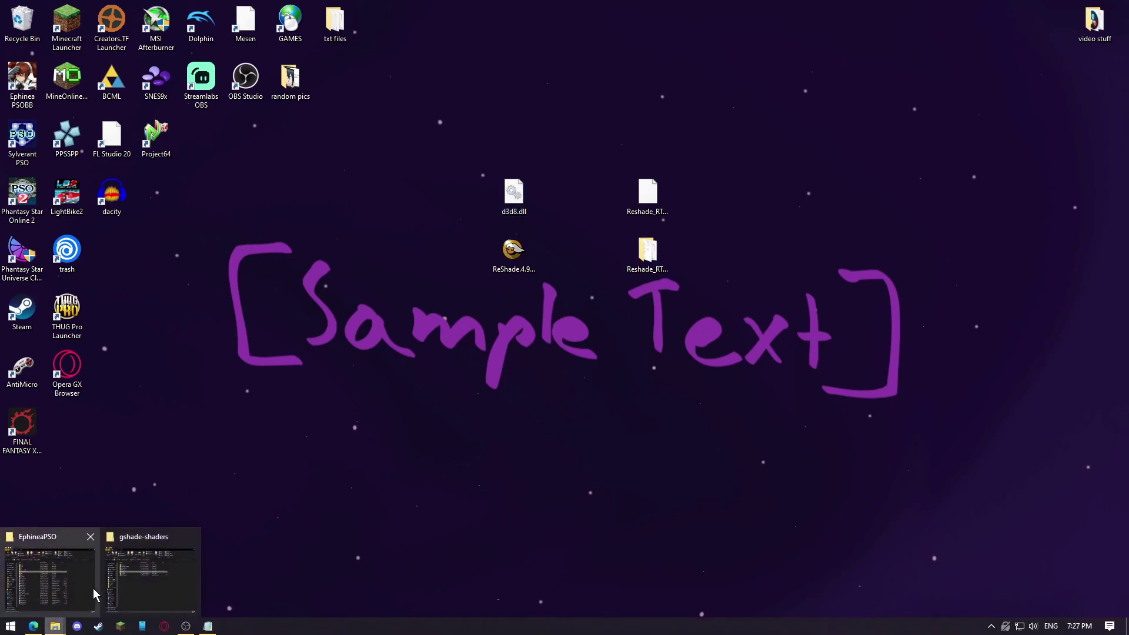
click(97, 573)
drag(476, 118, 347, 205)
drag(499, 184, 516, 133)
drag(501, 197, 512, 177)
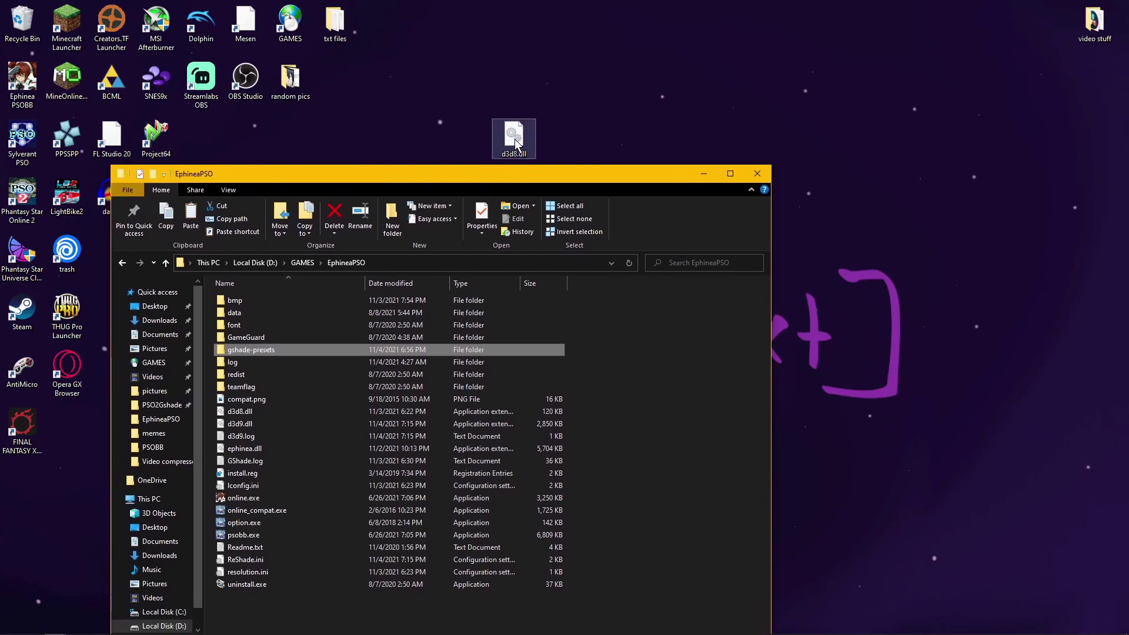
Copy d3d8.dll into EphineaPSO, replacing the existing file, and close the folder
drag(514, 139, 641, 399)
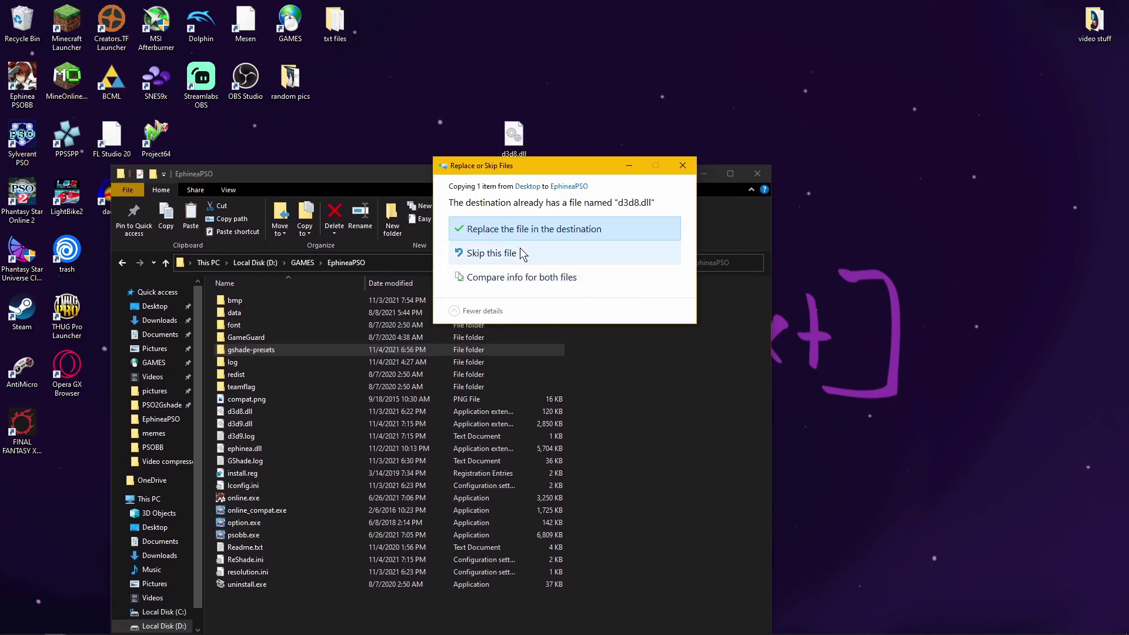
click(592, 231)
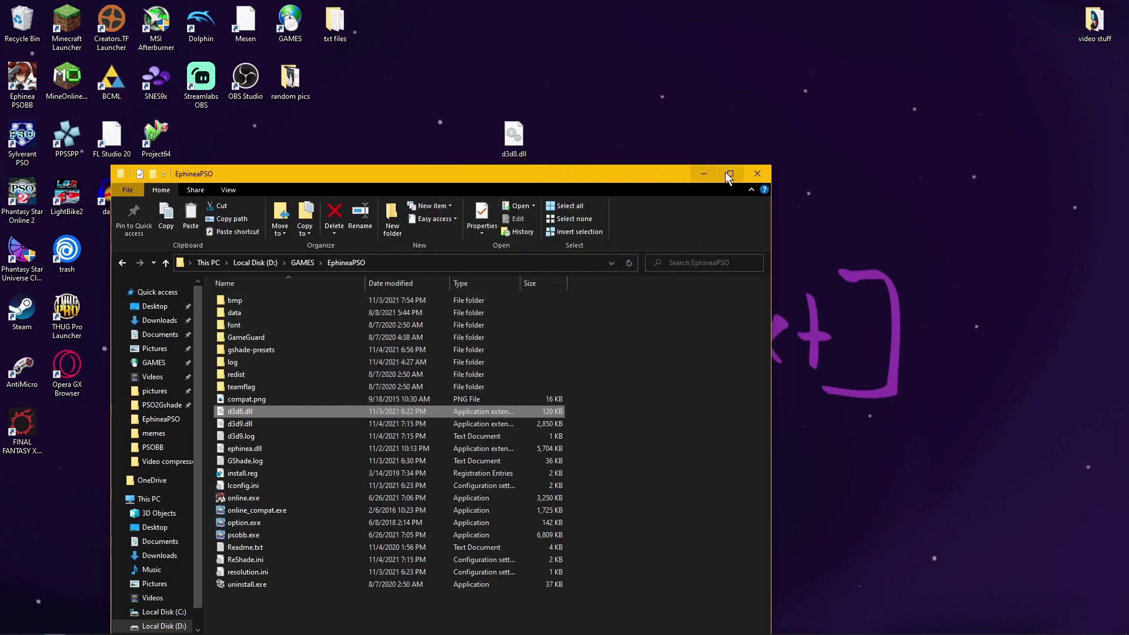
drag(725, 180, 725, 175)
drag(647, 174, 735, 95)
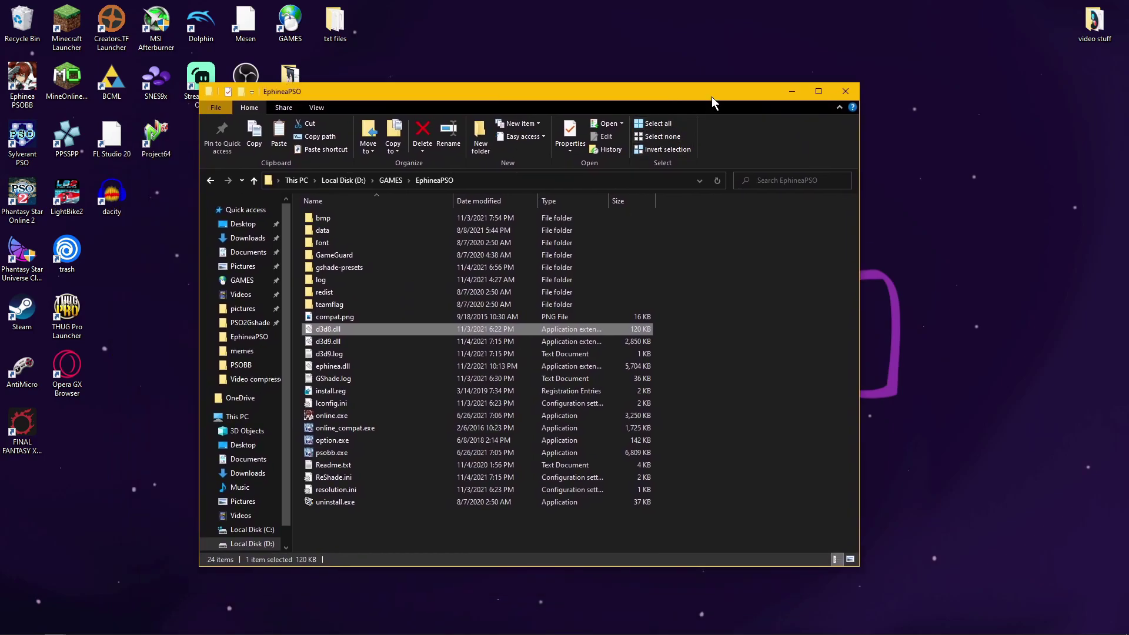
click(843, 92)
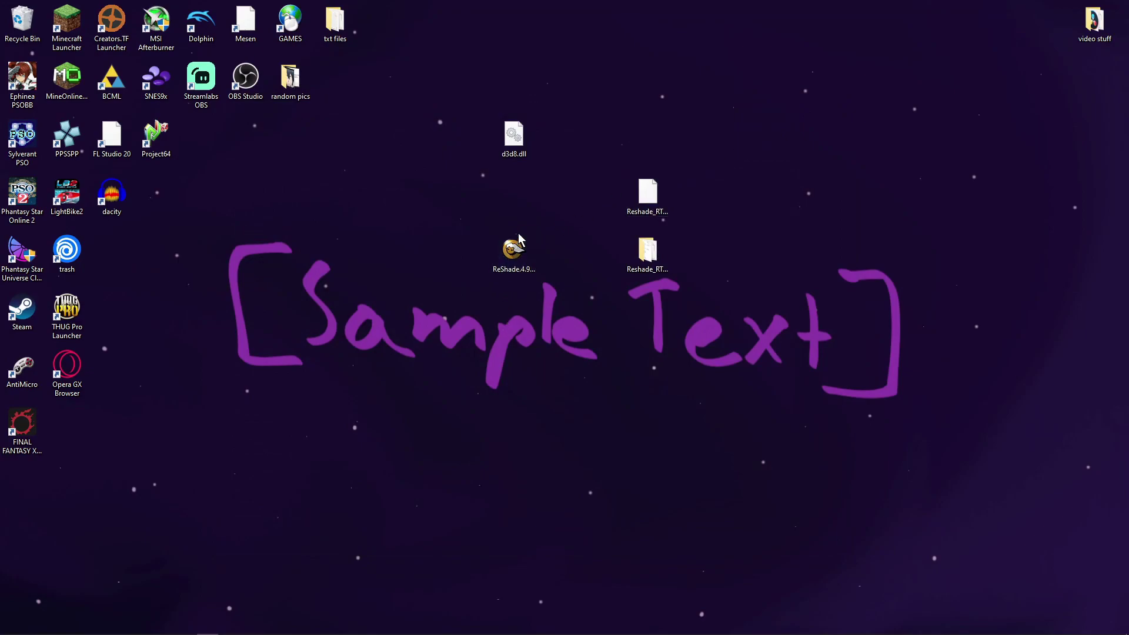
Launch ReShade.4.9.1.Modded.exe from the desktop
click(517, 253)
mouse_move(511, 283)
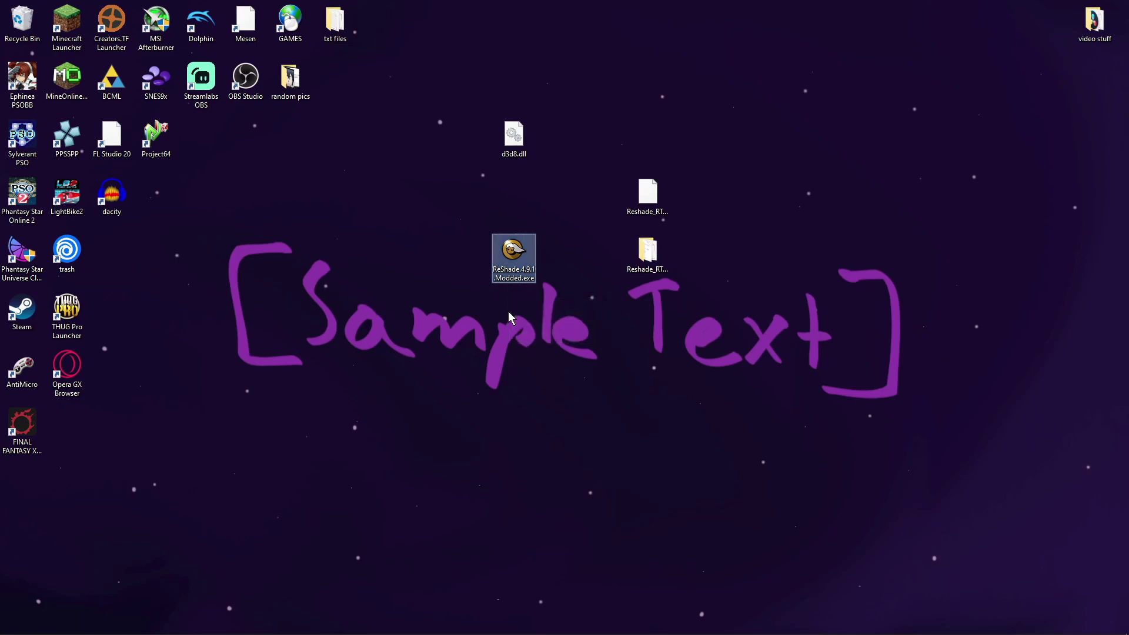
double_click(512, 251)
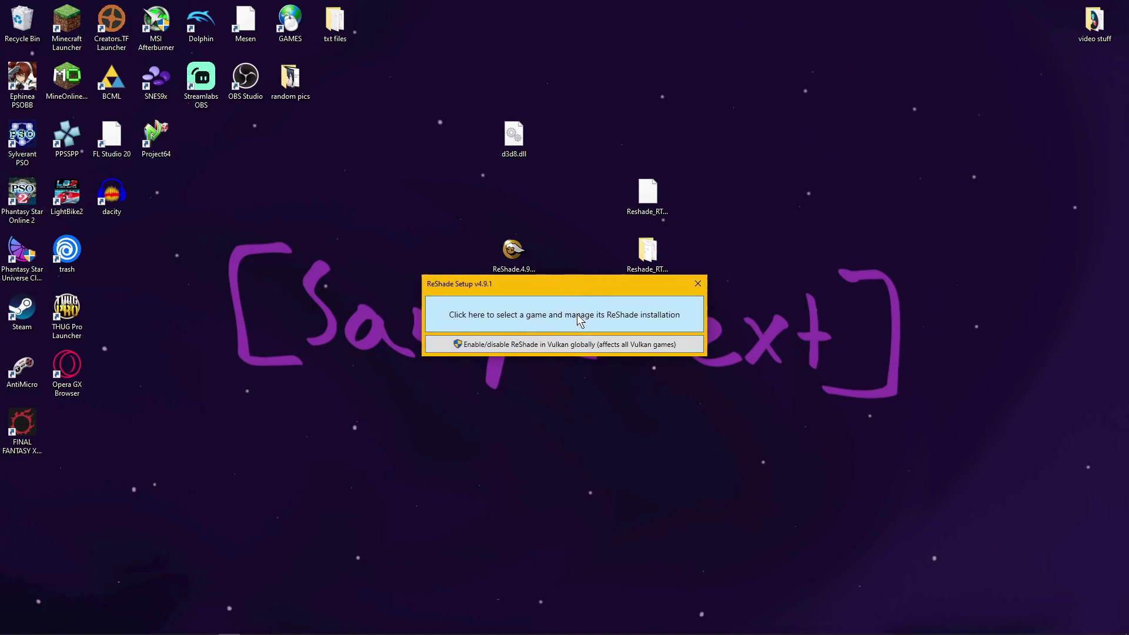
Target psobb.exe in EphineaPSO and pick Direct3D 9 after accepting the Direct3D 8 warning
click(550, 320)
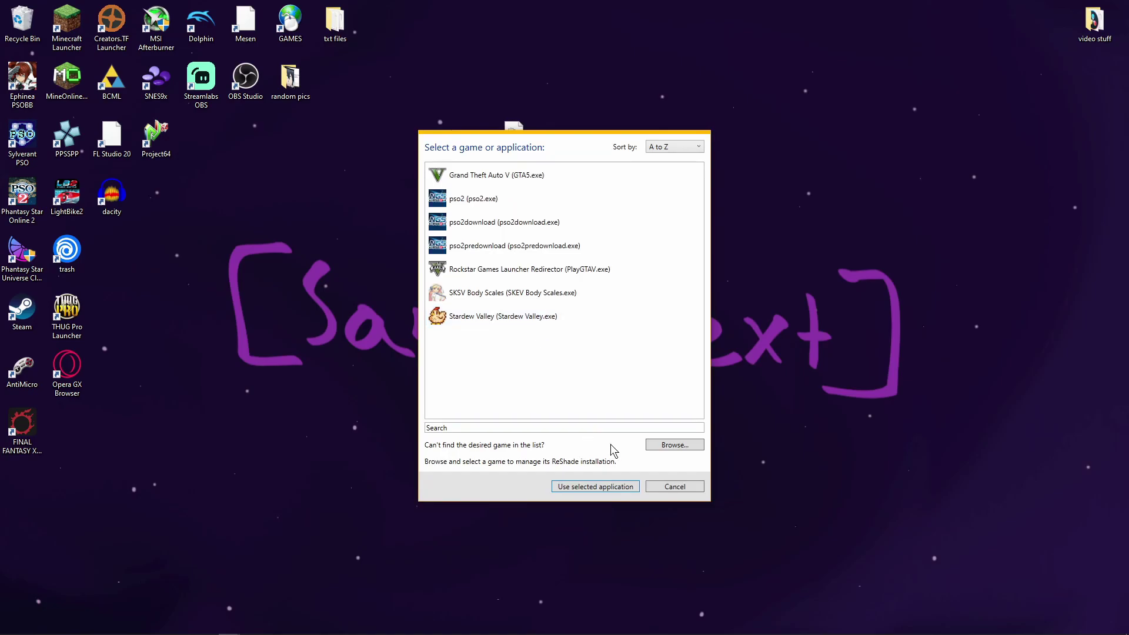
click(665, 445)
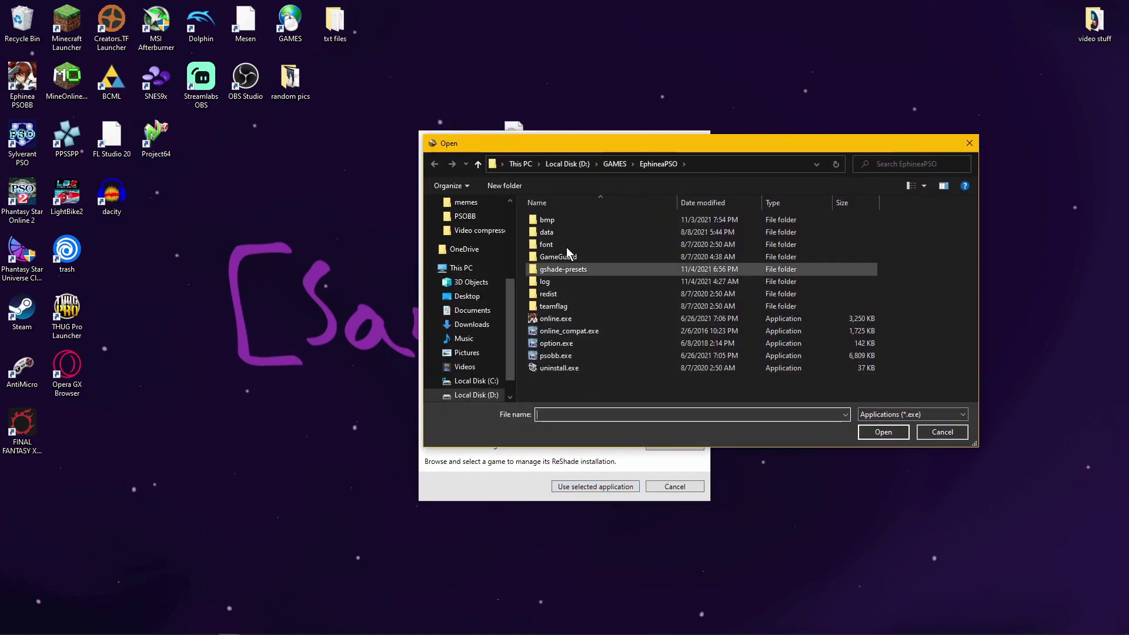
drag(703, 147, 573, 178)
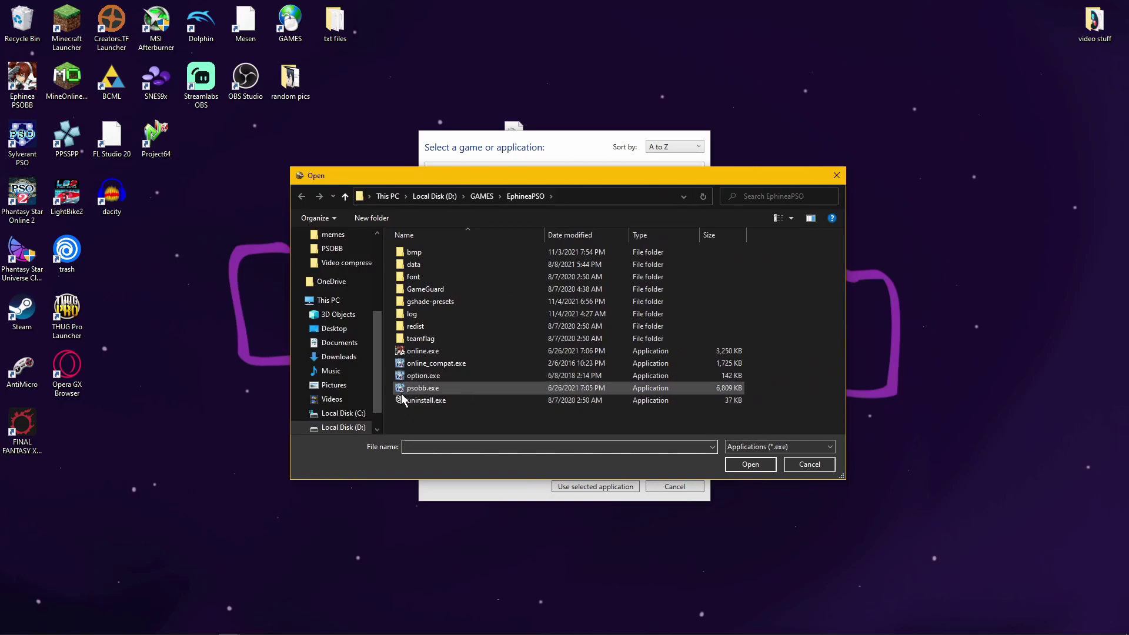
click(441, 388)
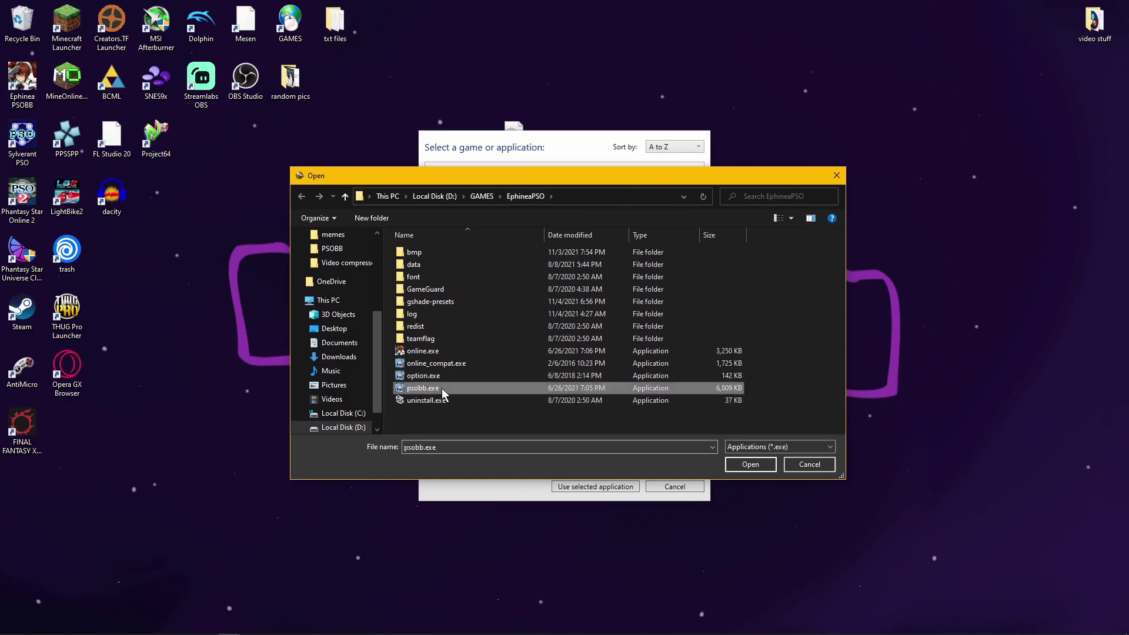
click(751, 464)
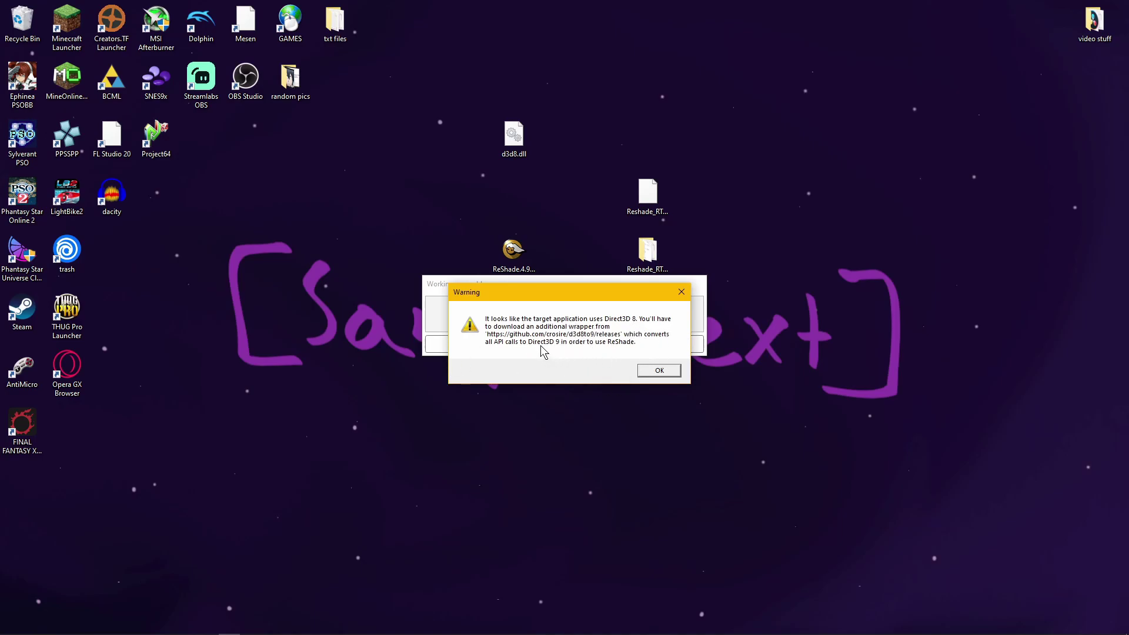
click(662, 371)
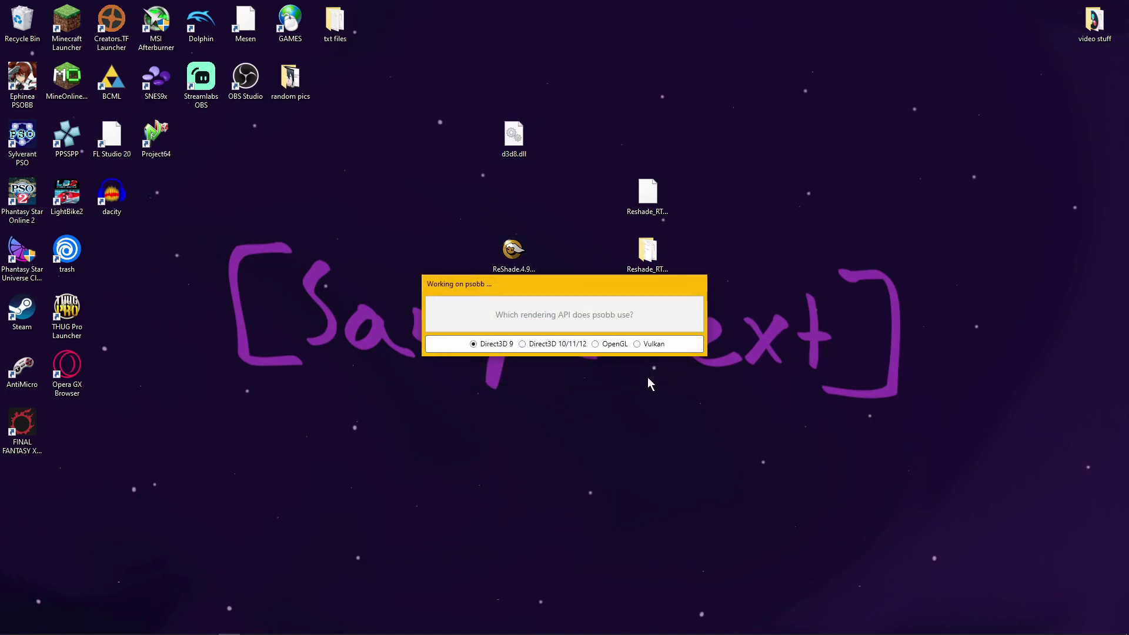
click(479, 345)
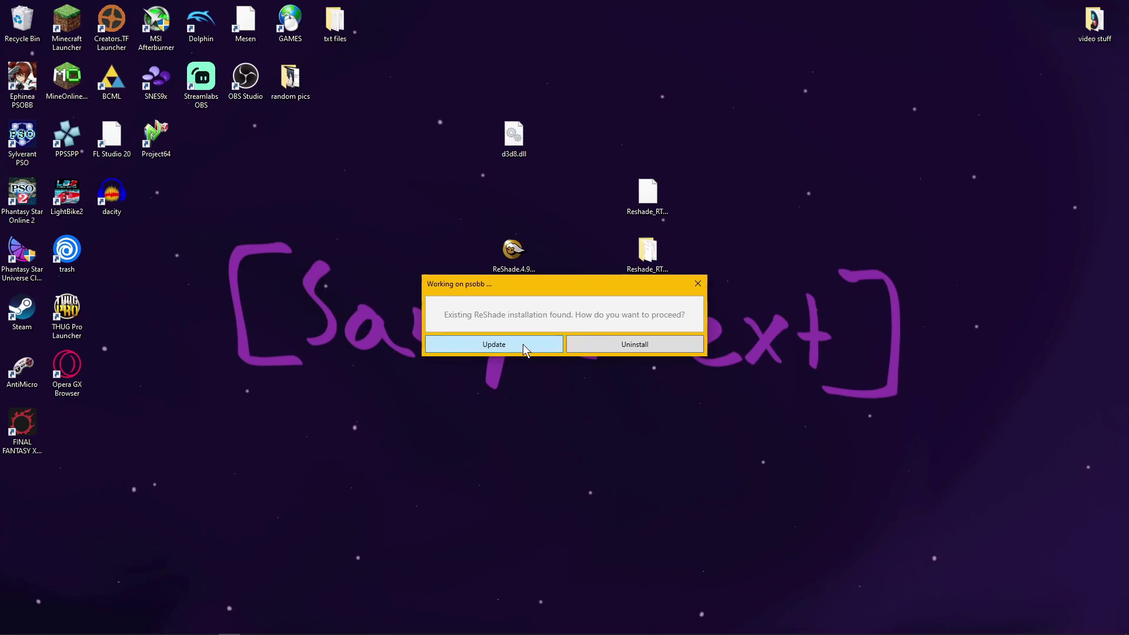
Update the existing ReShade install for psobb and open the additional ReShade settings
click(489, 345)
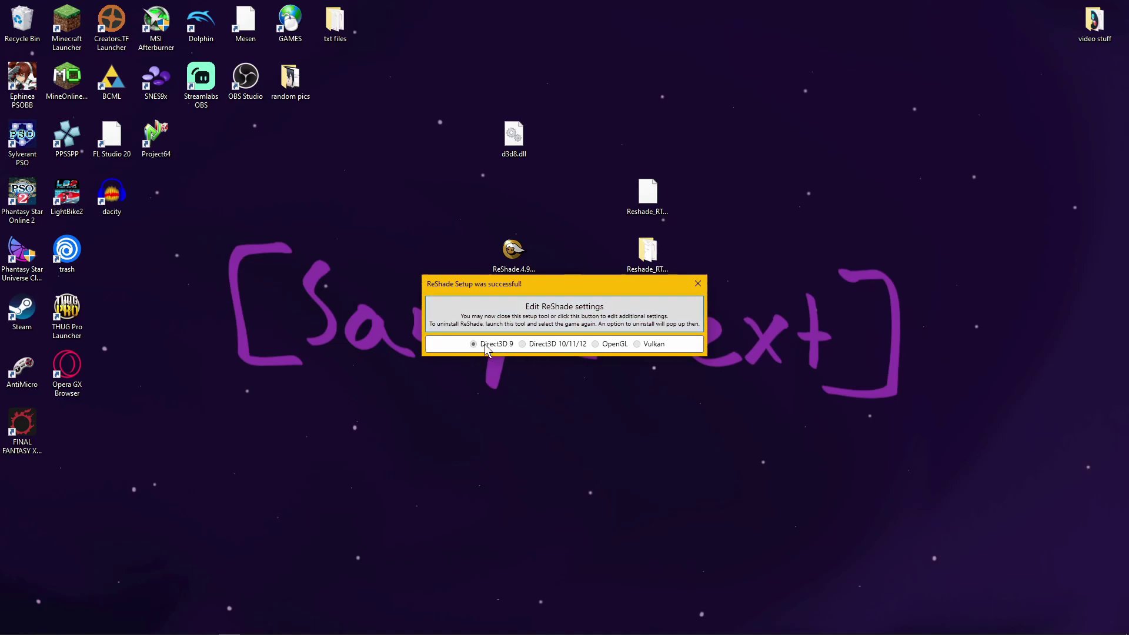
click(562, 316)
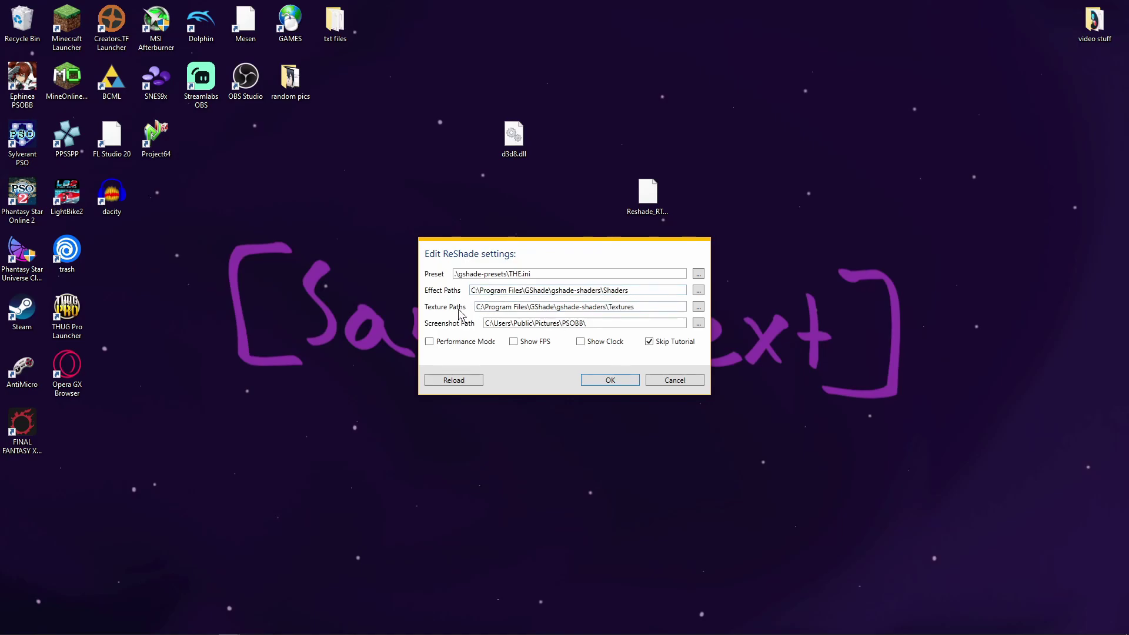
mouse_move(88, 629)
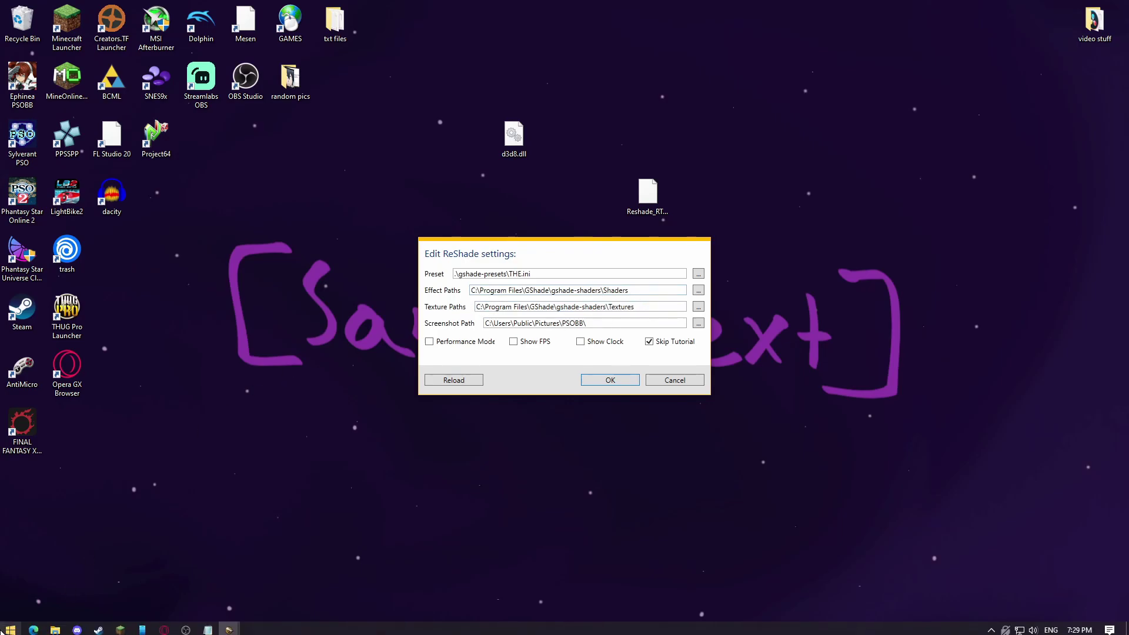
click(55, 626)
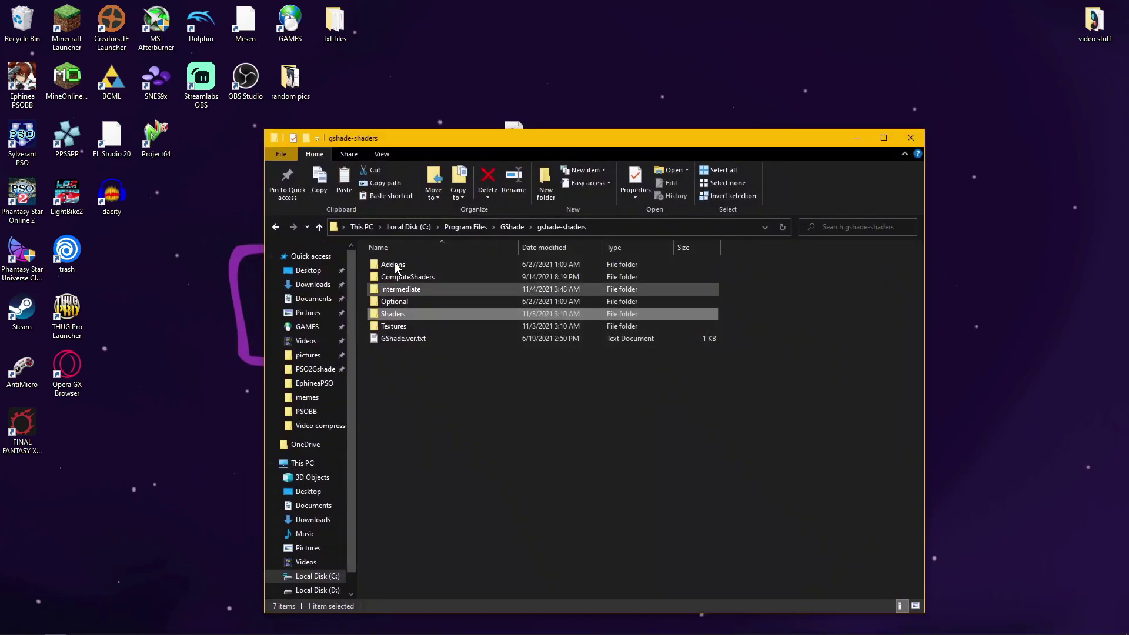
drag(554, 133, 476, 125)
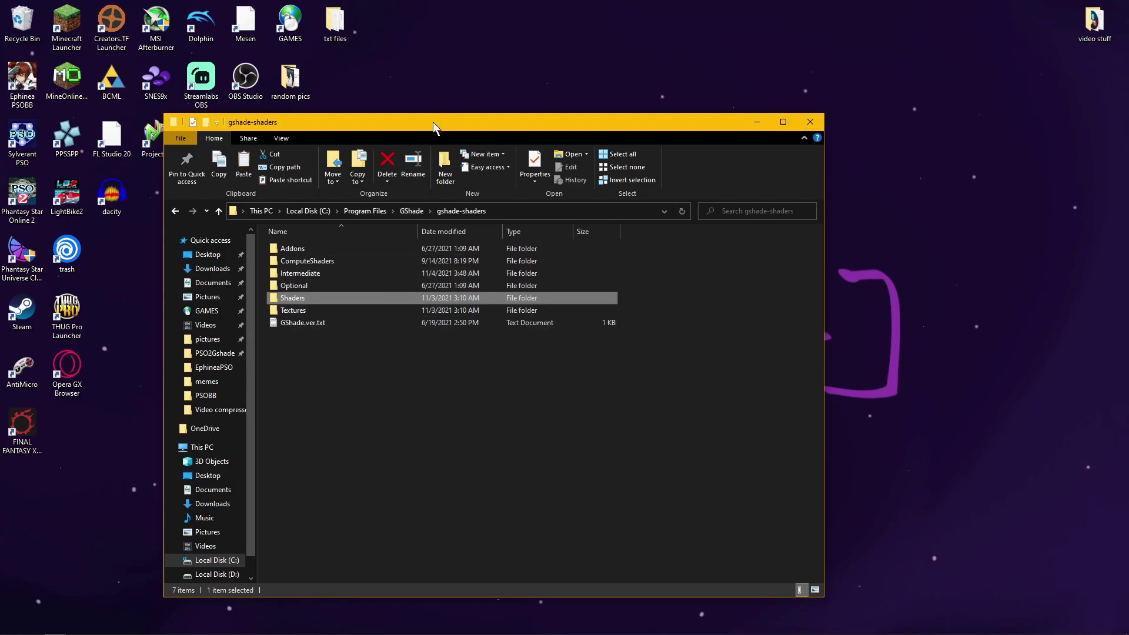
drag(435, 126, 427, 102)
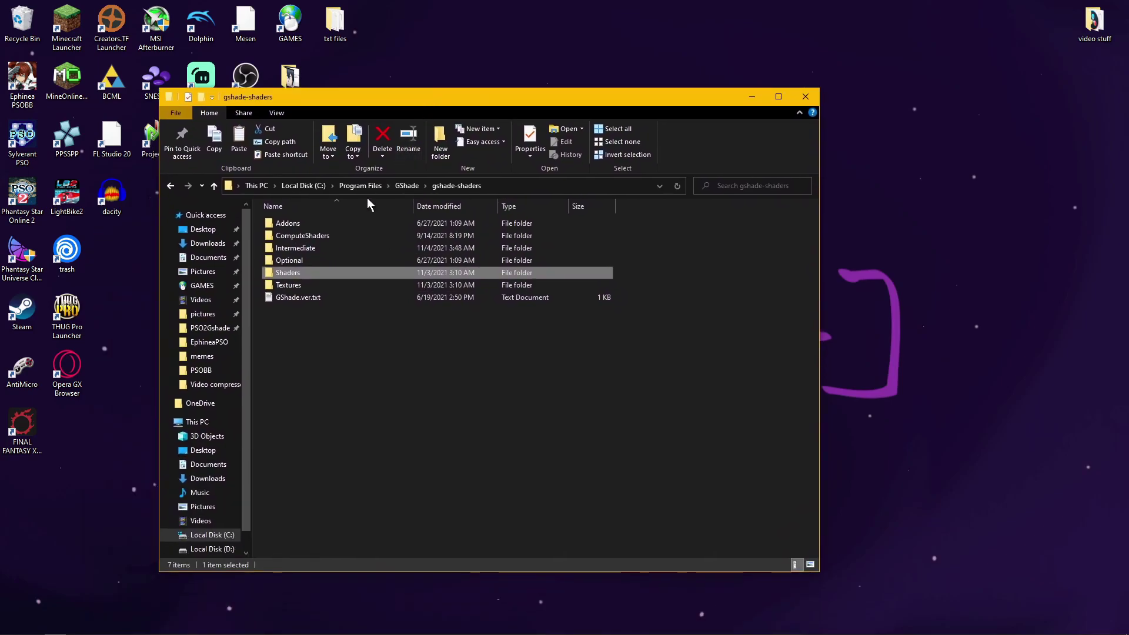
click(286, 284)
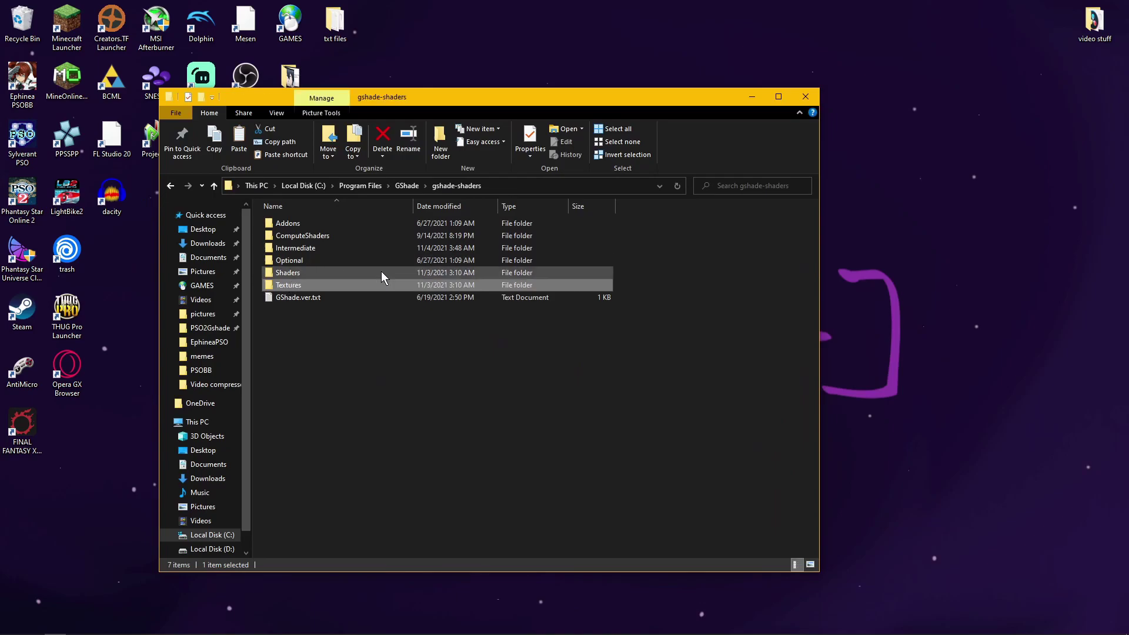
click(806, 97)
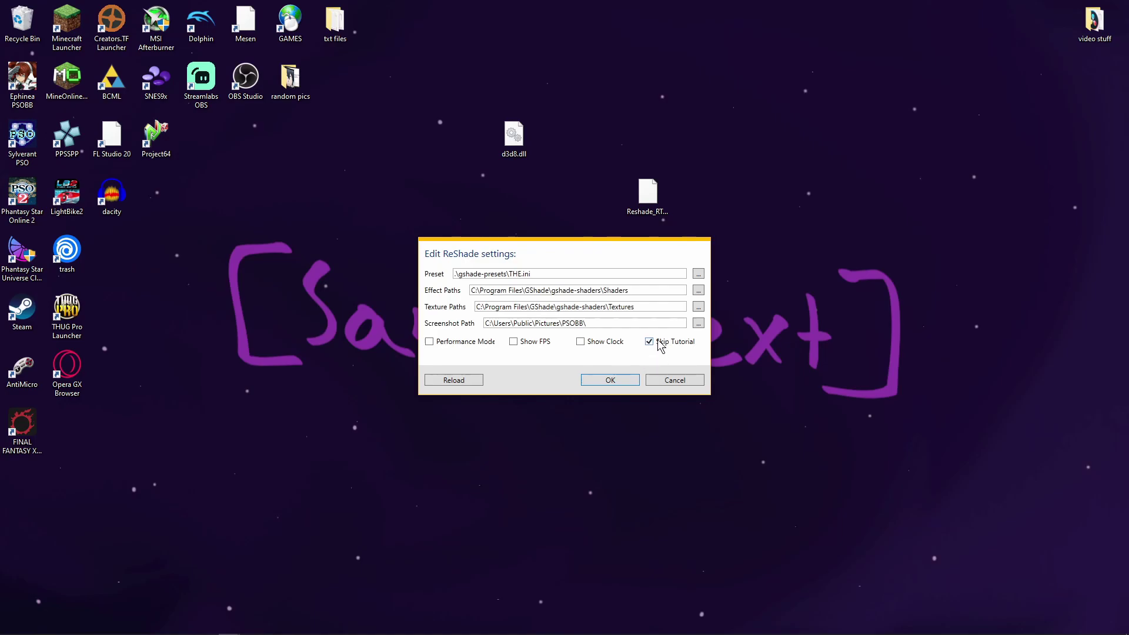
Cancel the ReShade settings, close ReShade Setup, and bring up the gshade-shaders folder
click(668, 381)
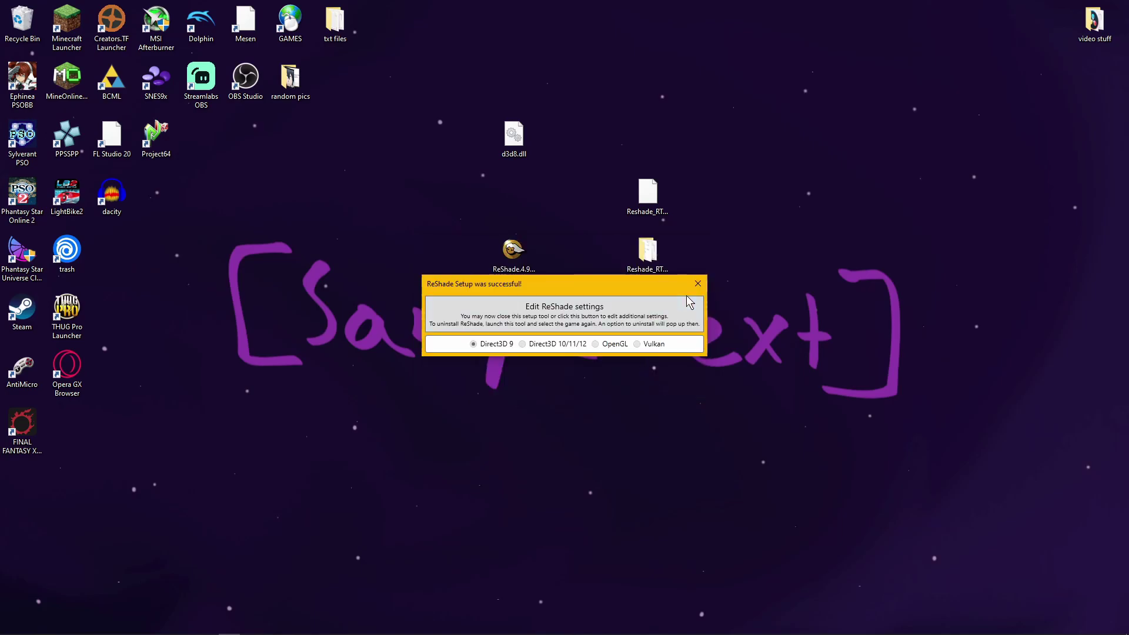
click(697, 285)
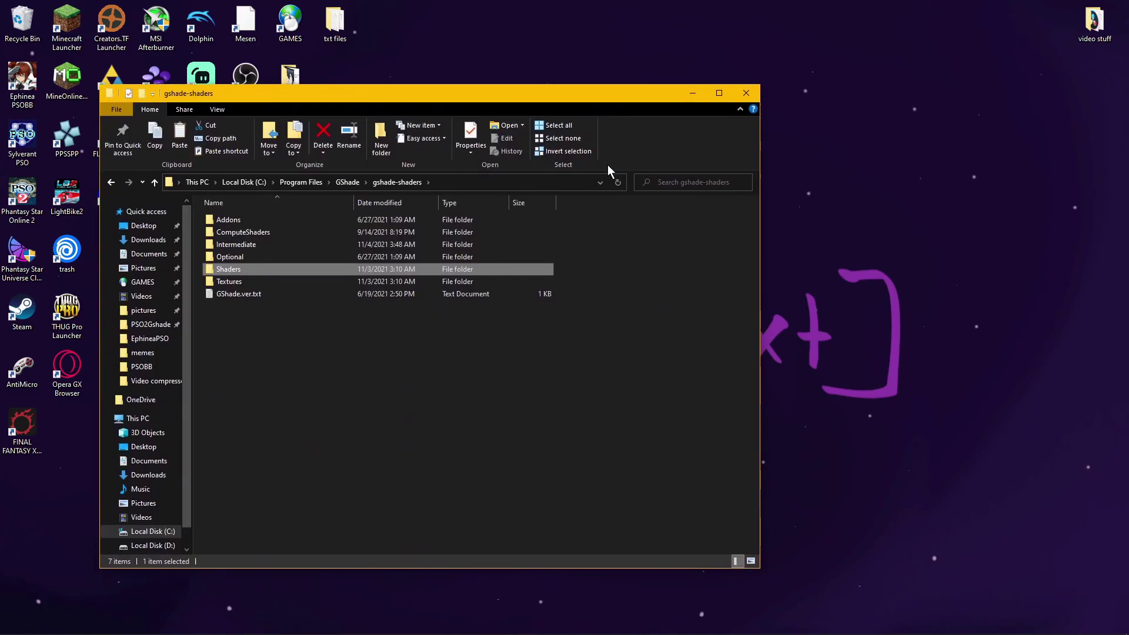
drag(573, 93, 421, 101)
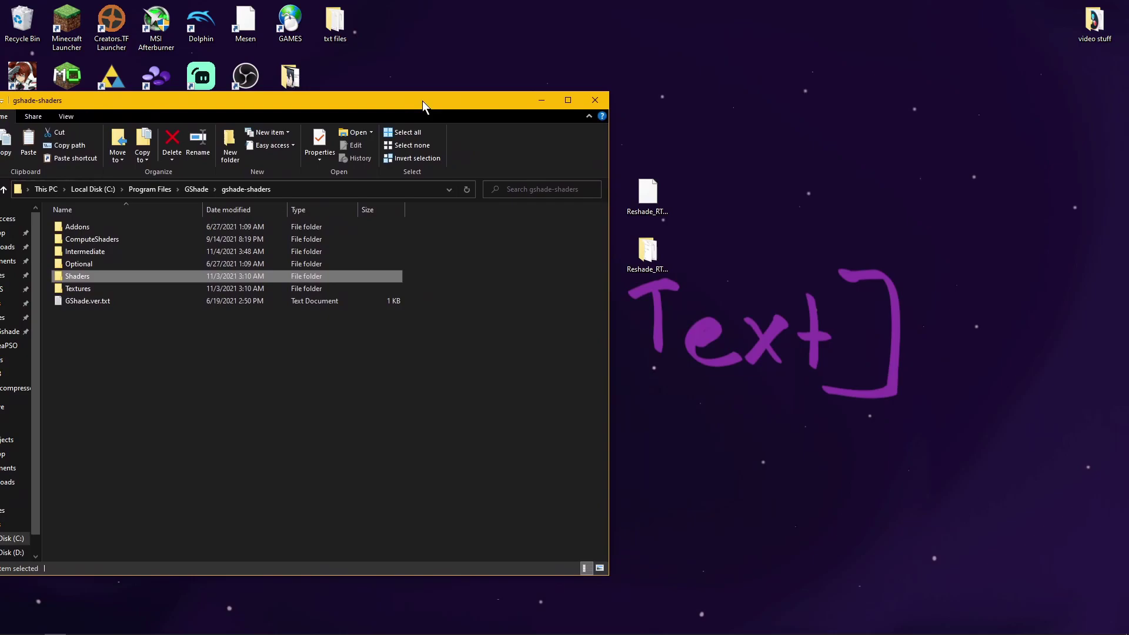
Move the two Reshade RTGI downloads clear of the gshade-shaders window and check its folders
drag(626, 160, 653, 259)
drag(643, 193, 793, 187)
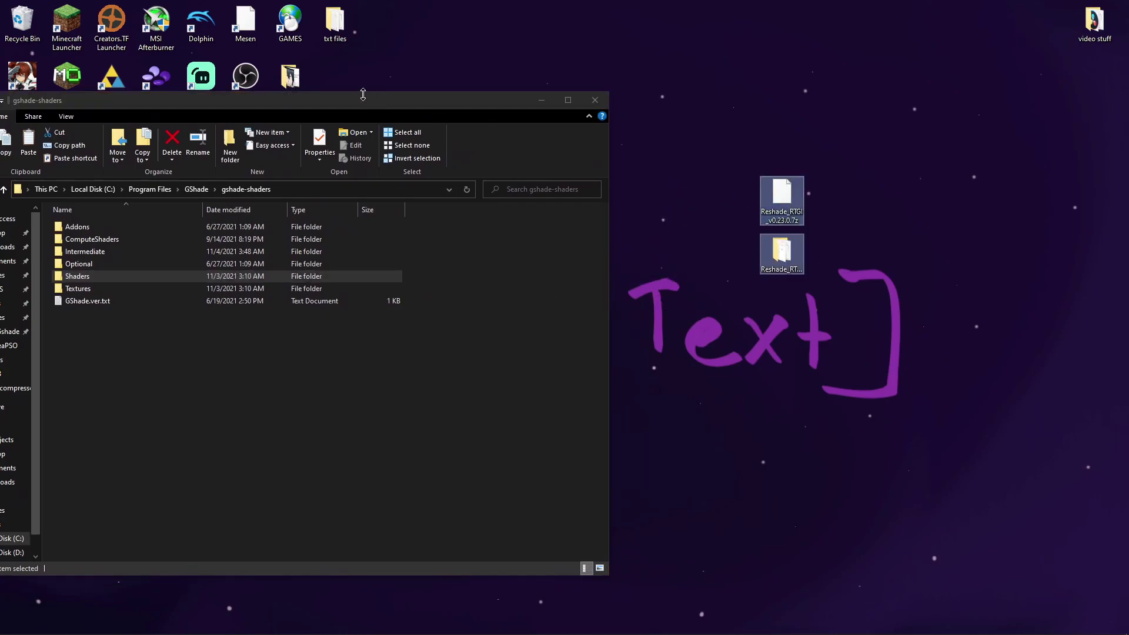
drag(366, 110, 540, 55)
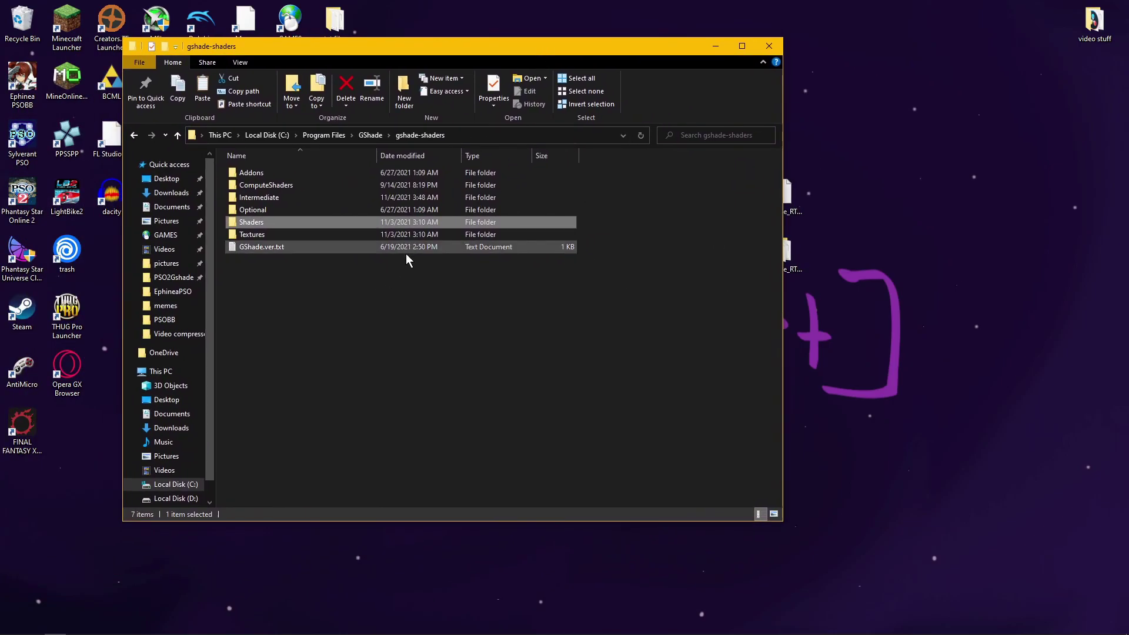
click(276, 233)
click(274, 324)
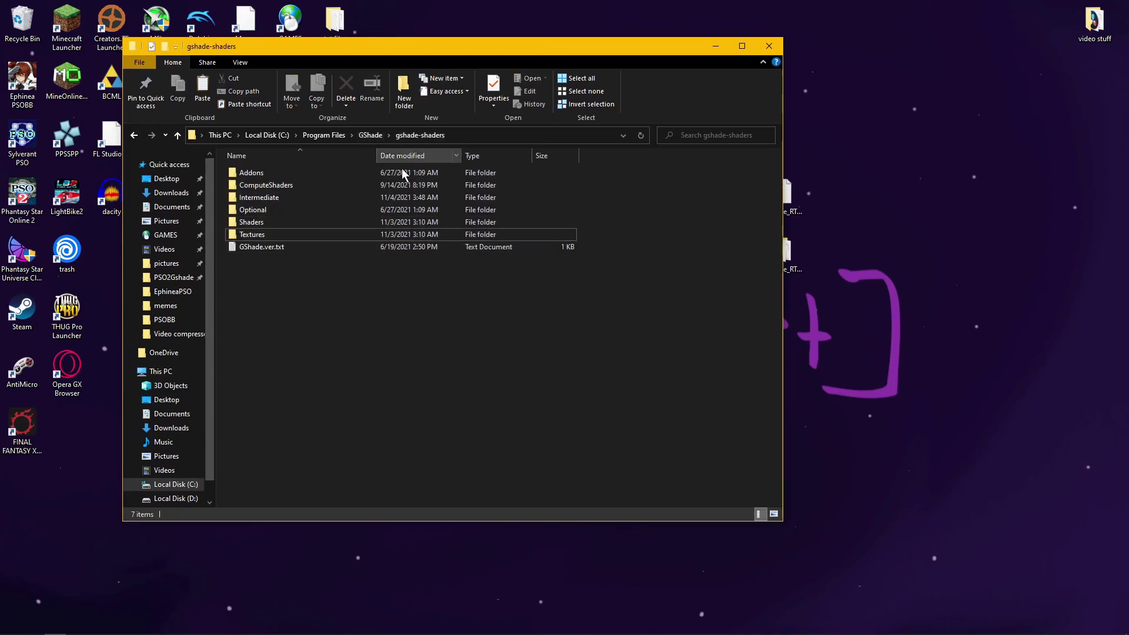
click(272, 225)
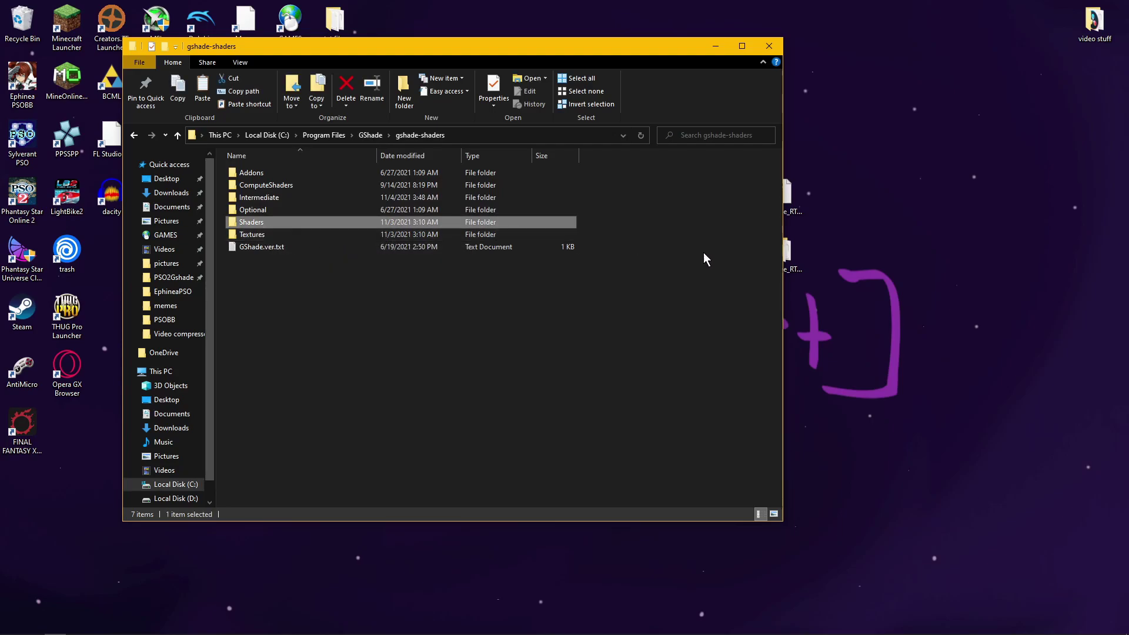
drag(794, 266, 863, 257)
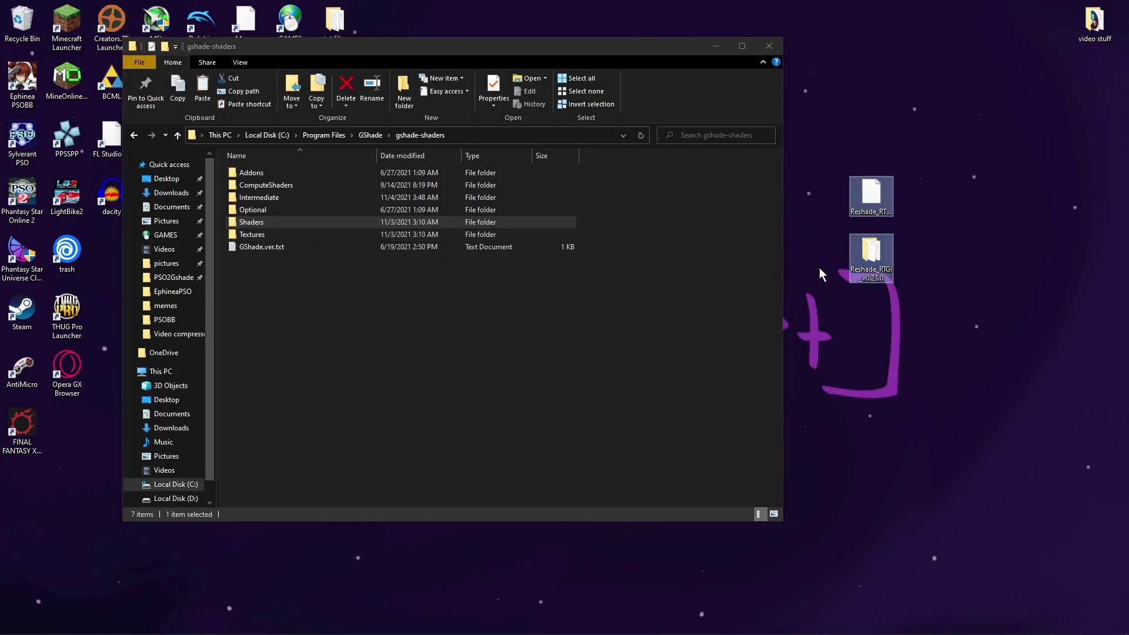
Open Reshade_RTGI_v0.23.0 and move its Shaders and Textures into gshade-shaders, skipping existing files
click(877, 264)
double_click(868, 251)
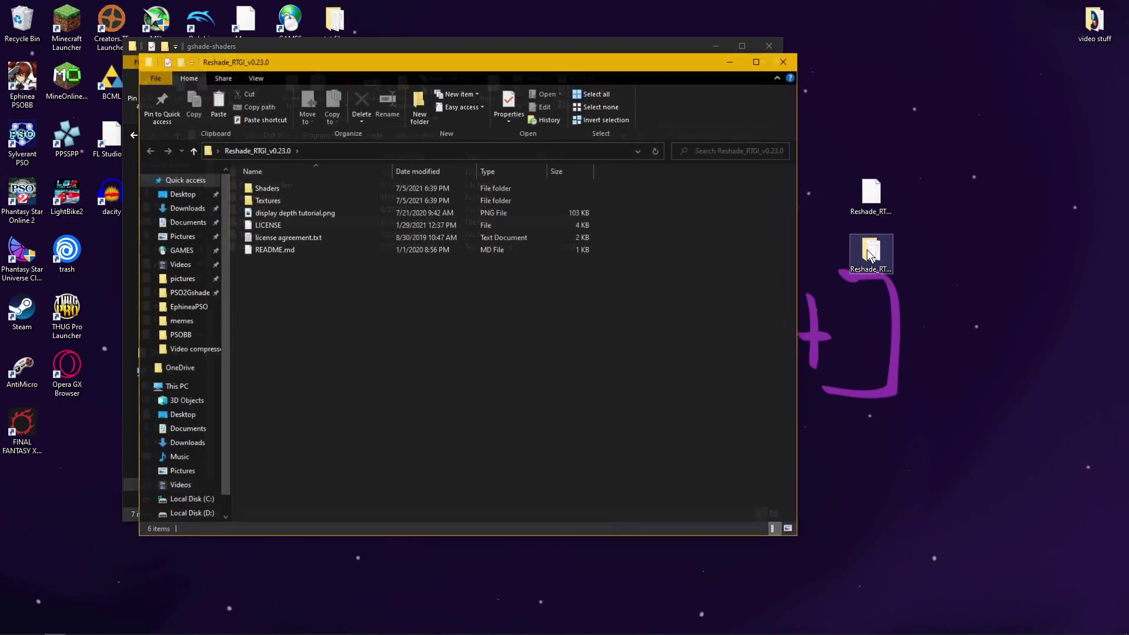
drag(330, 68, 781, 98)
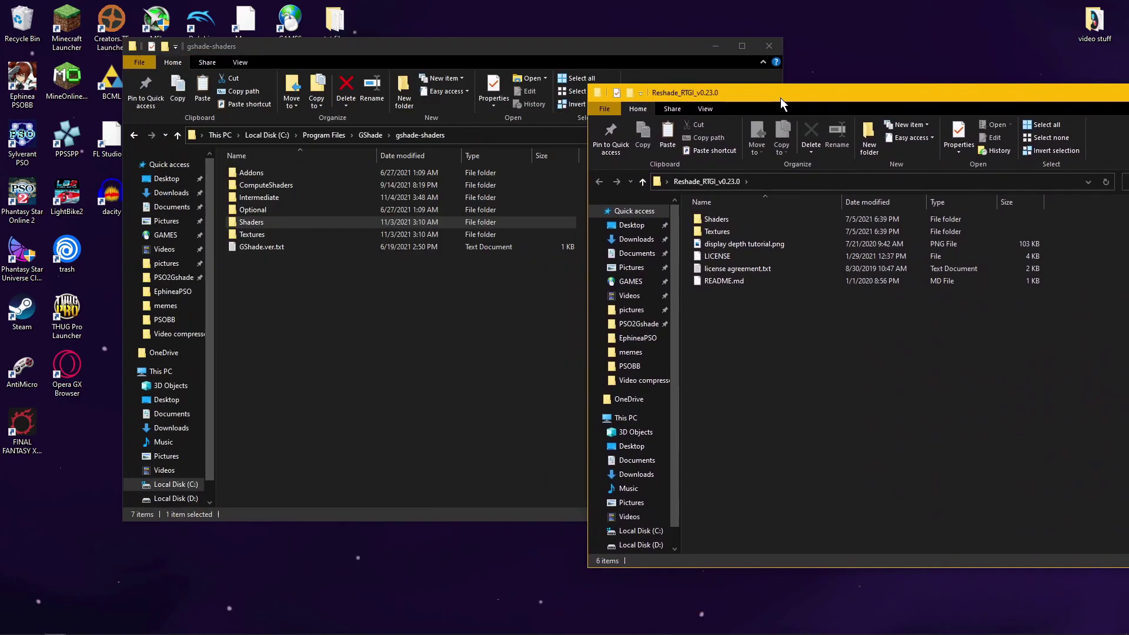
drag(684, 215, 298, 329)
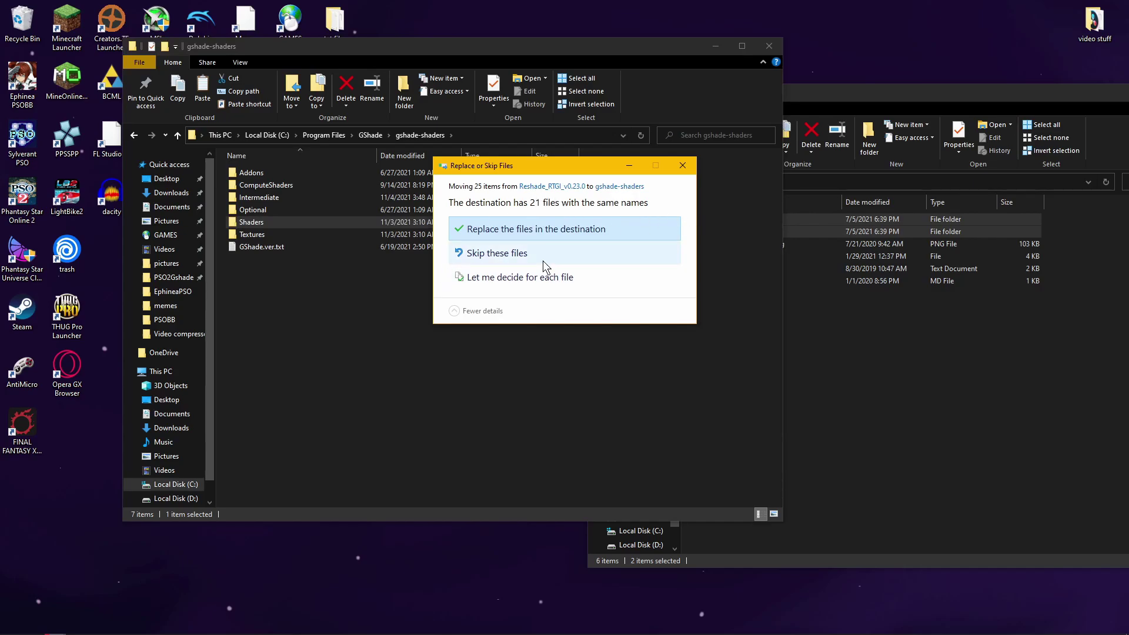
click(518, 254)
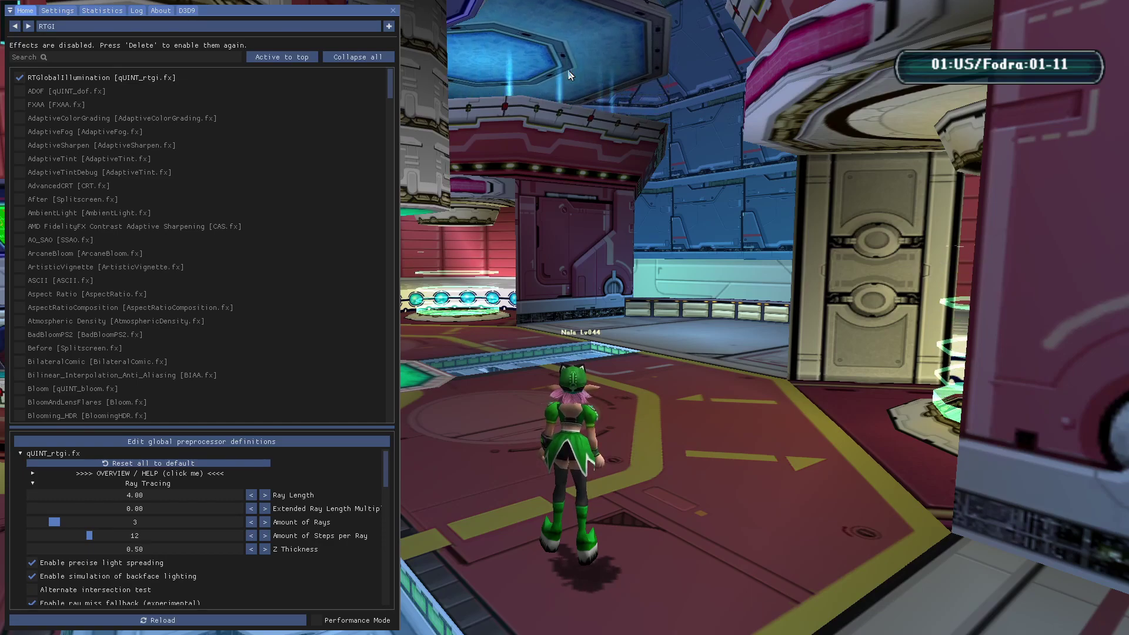
Review the overlay's effect and texture search paths, re-enable effects, and hide the ReShade overlay
click(57, 11)
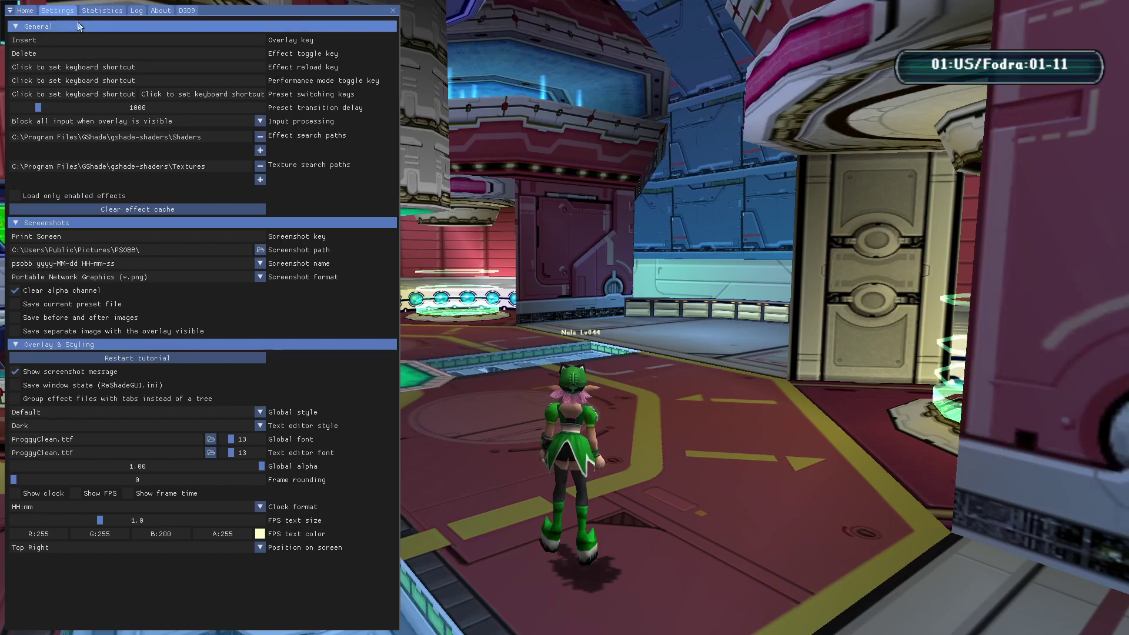
click(24, 10)
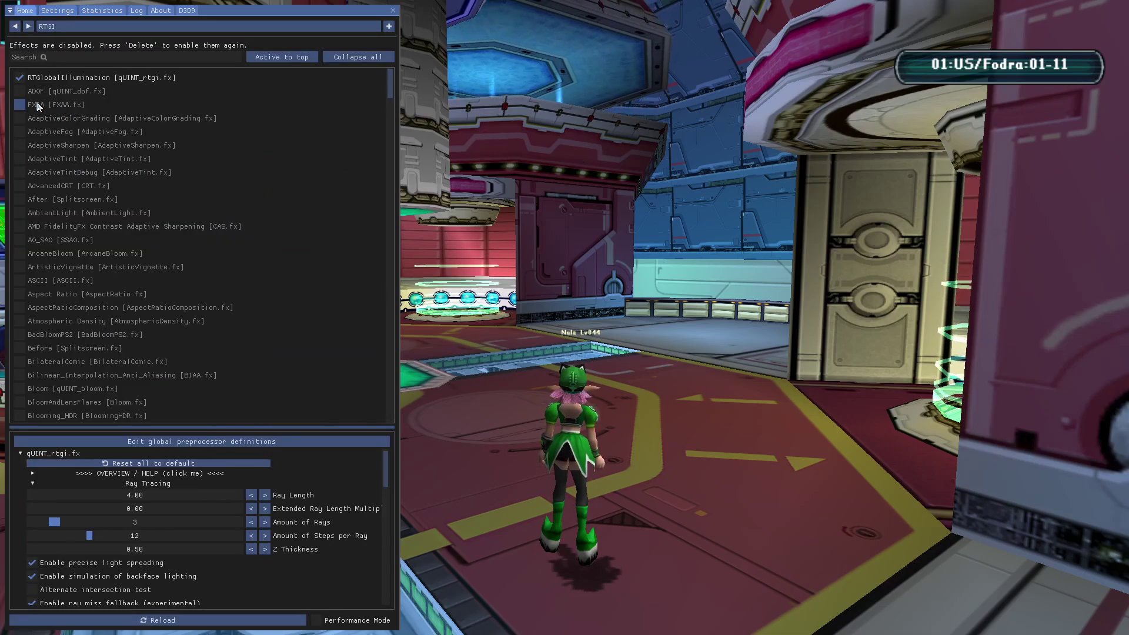
key(Delete)
key(Home)
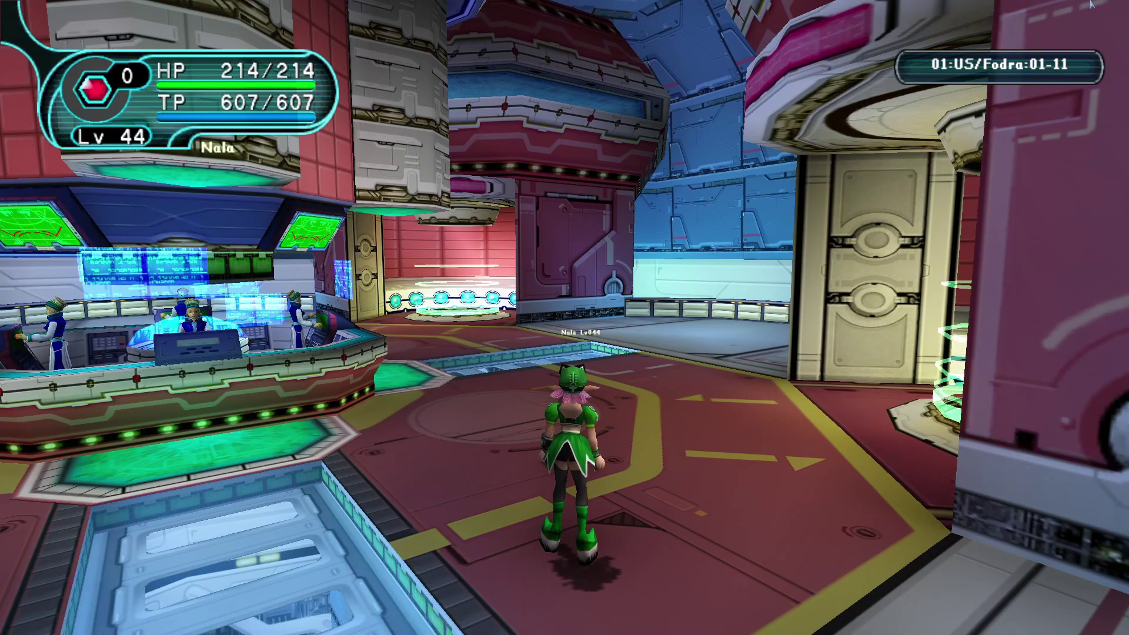
Run the character forward through the lobby and turn left toward the space window
key(Up)
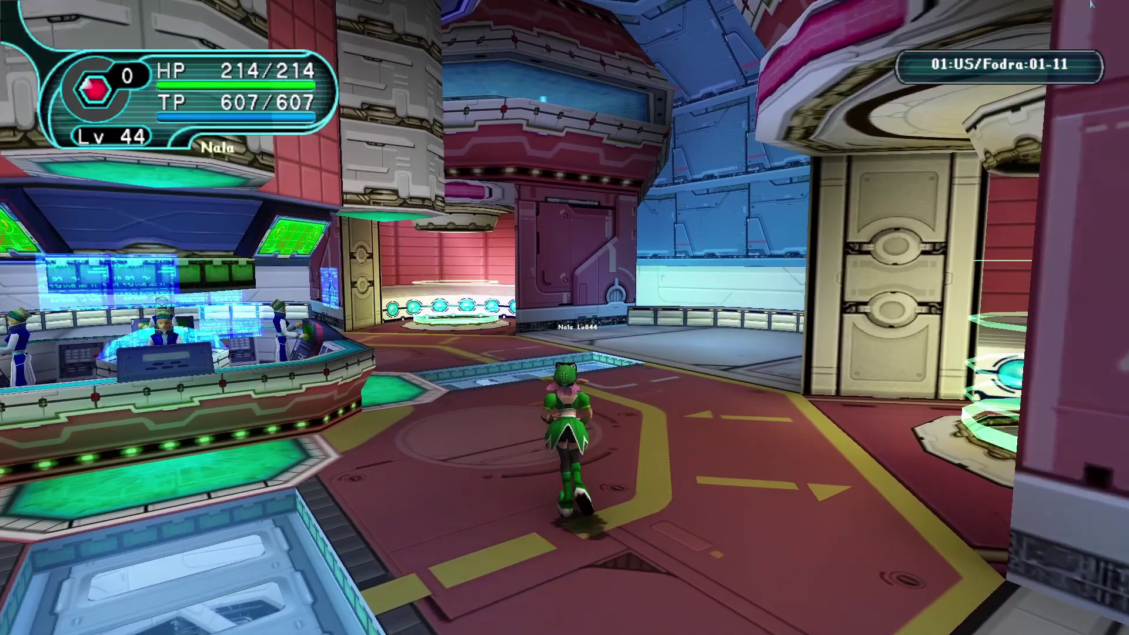
key(Left)
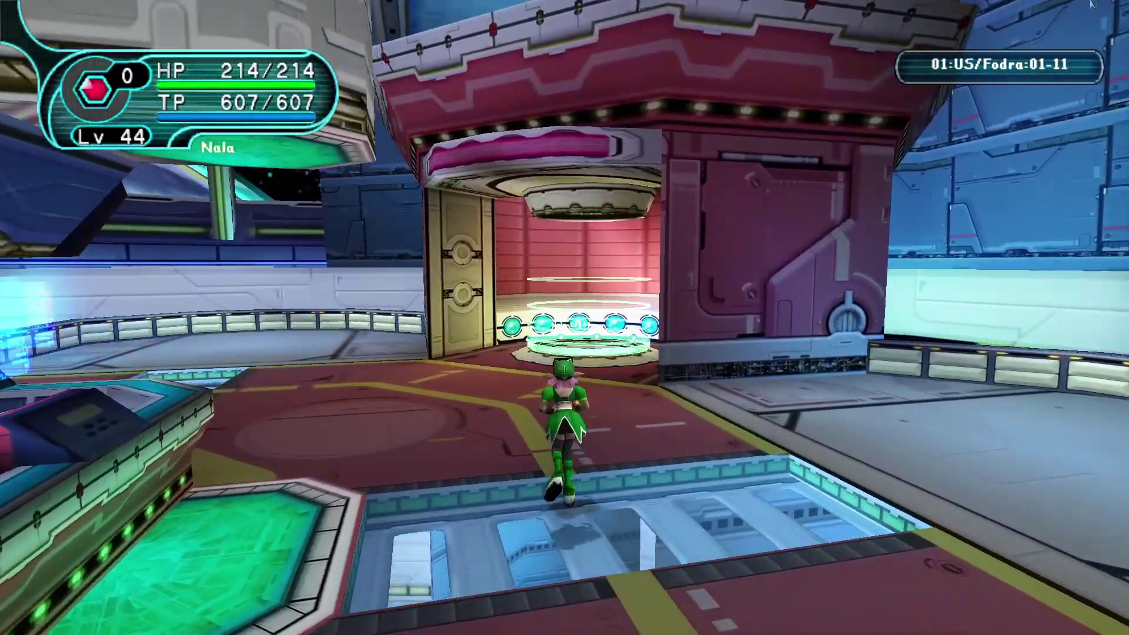
key(Left)
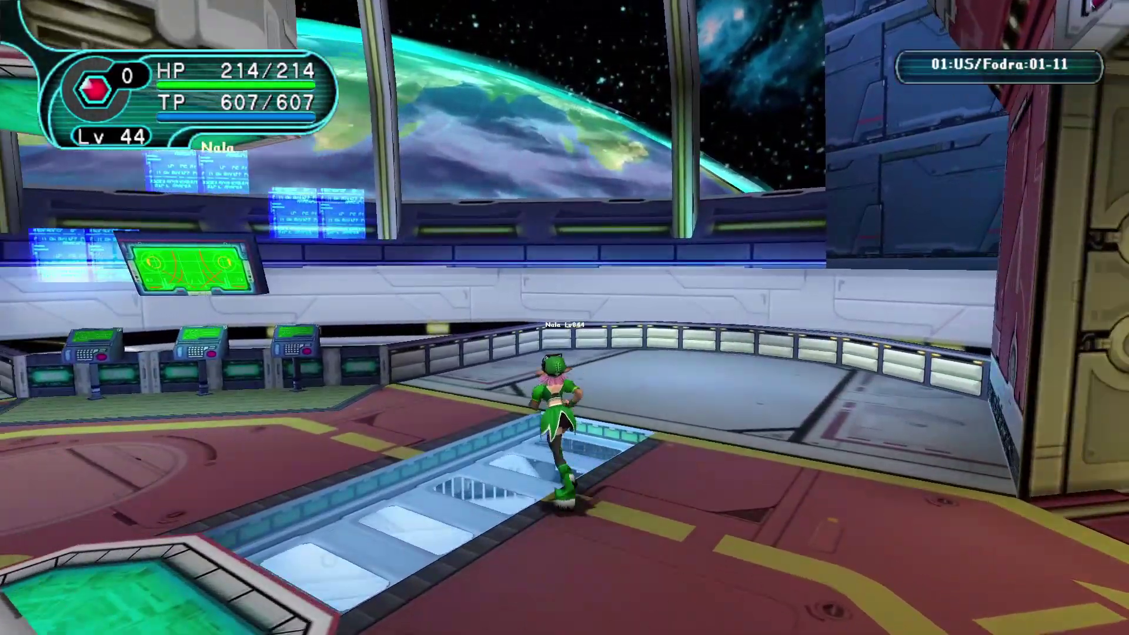
key(Left)
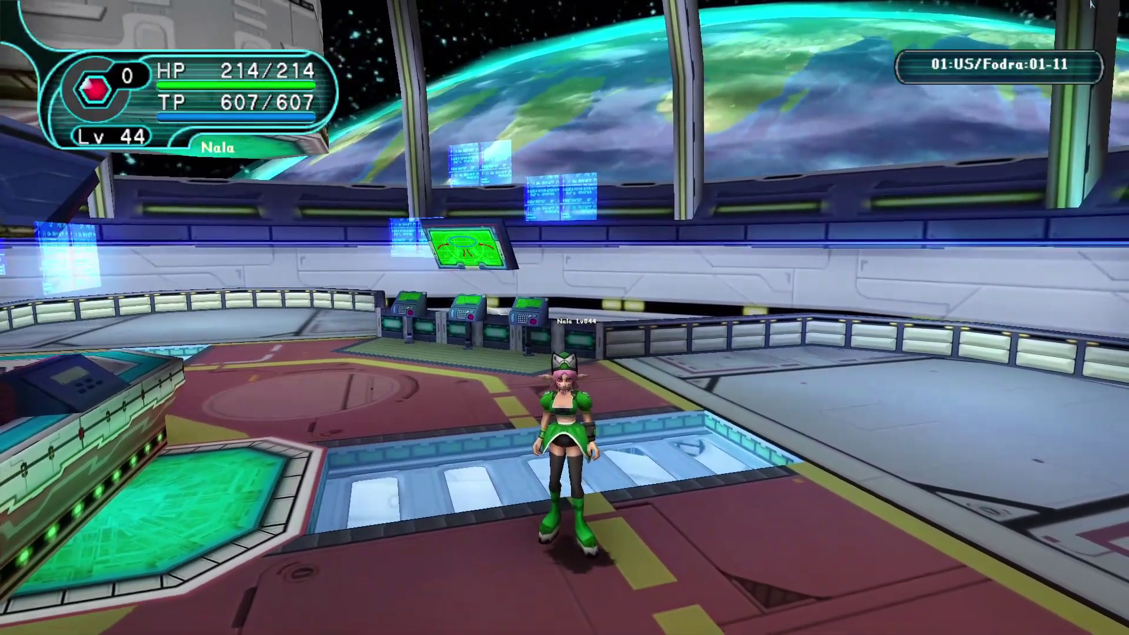